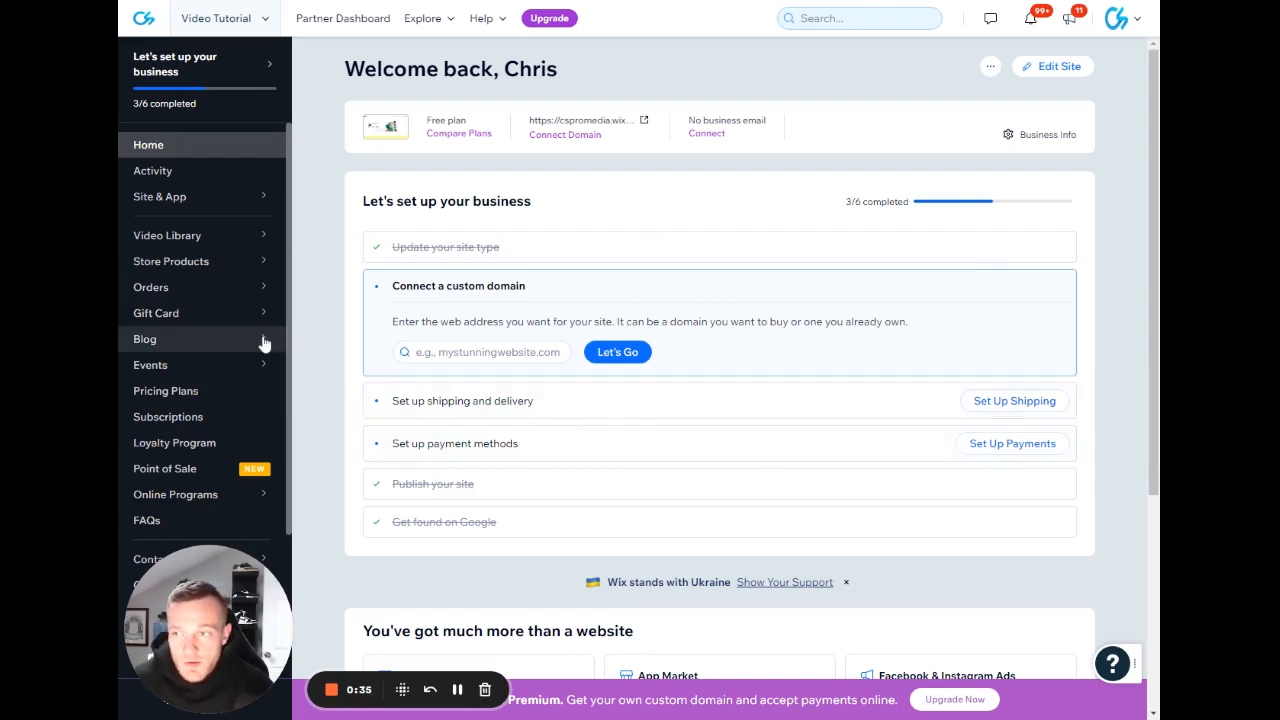
Open the Fantastic Collection in the site's Content Manager.
scroll(258, 343, "down", 2)
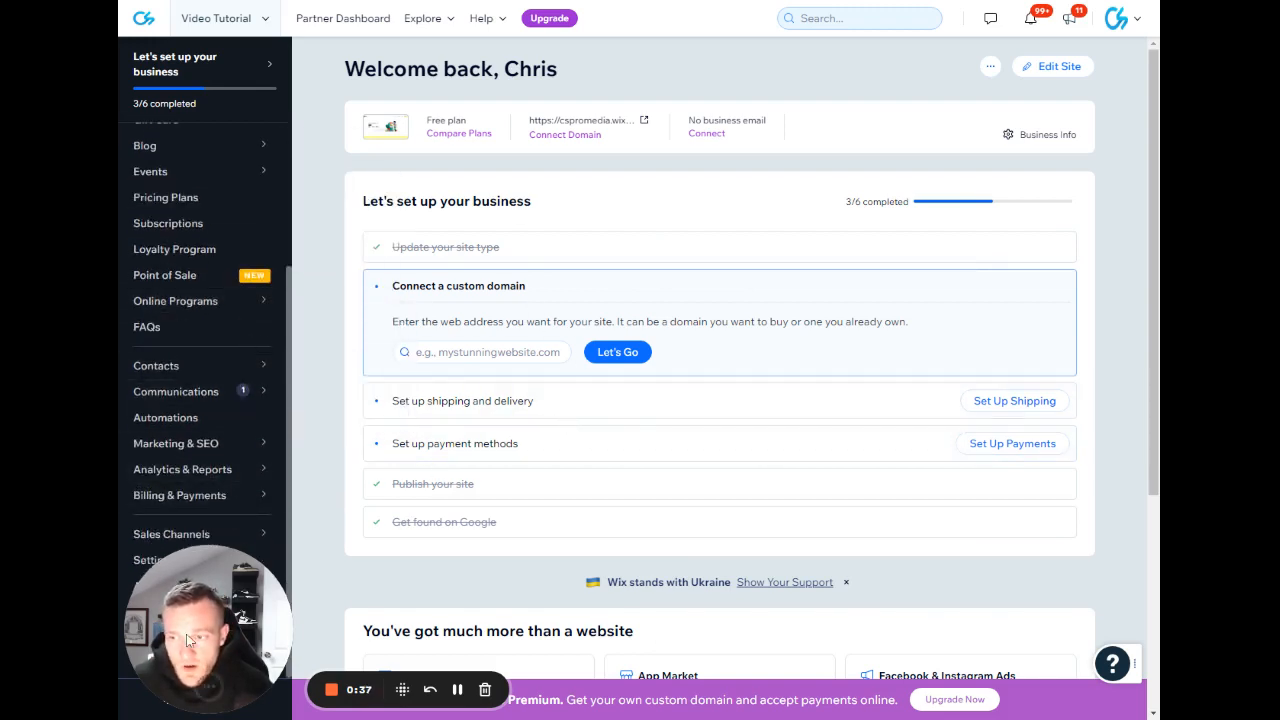
mouse_move(208, 694)
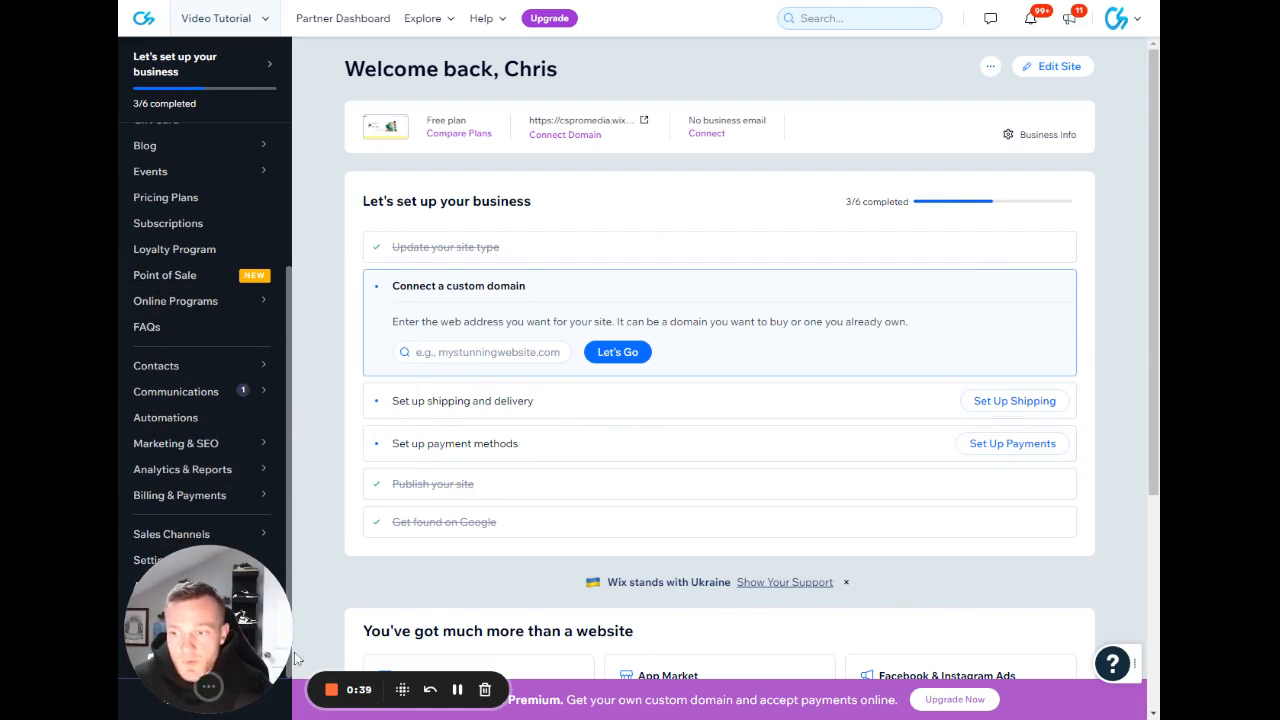
left_click_drag(205, 687, 660, 687)
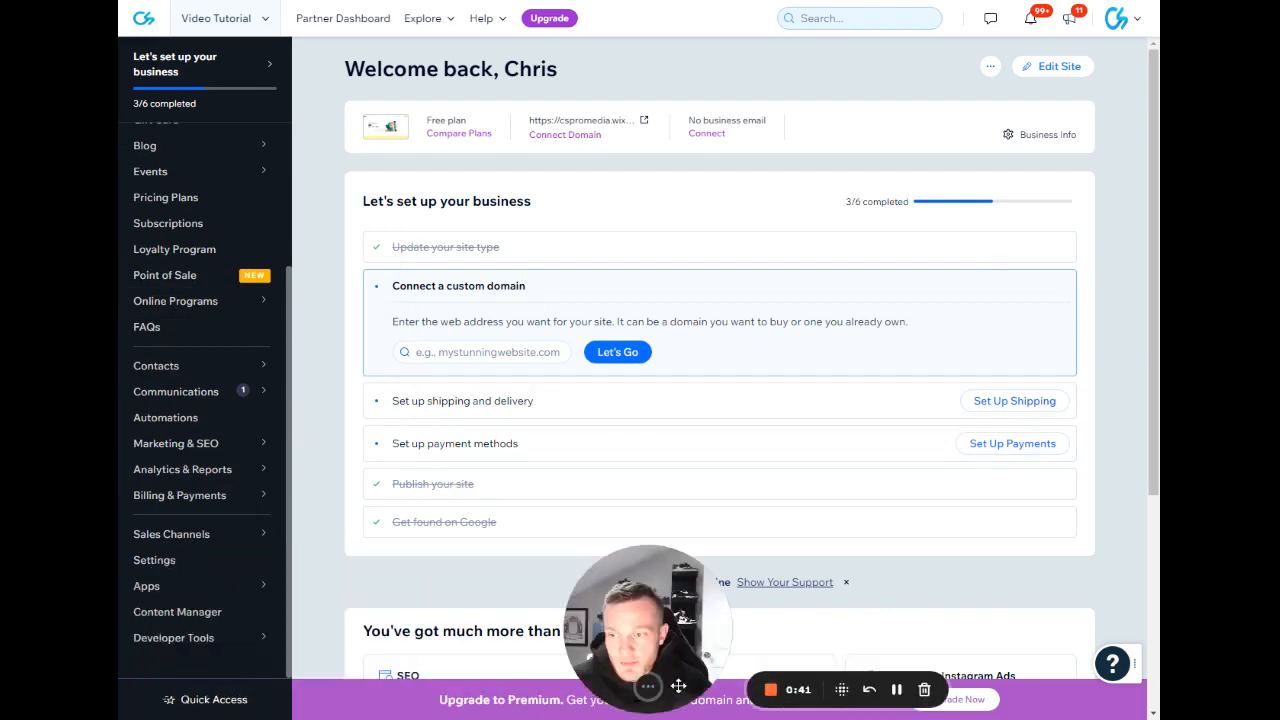
left_click(207, 620)
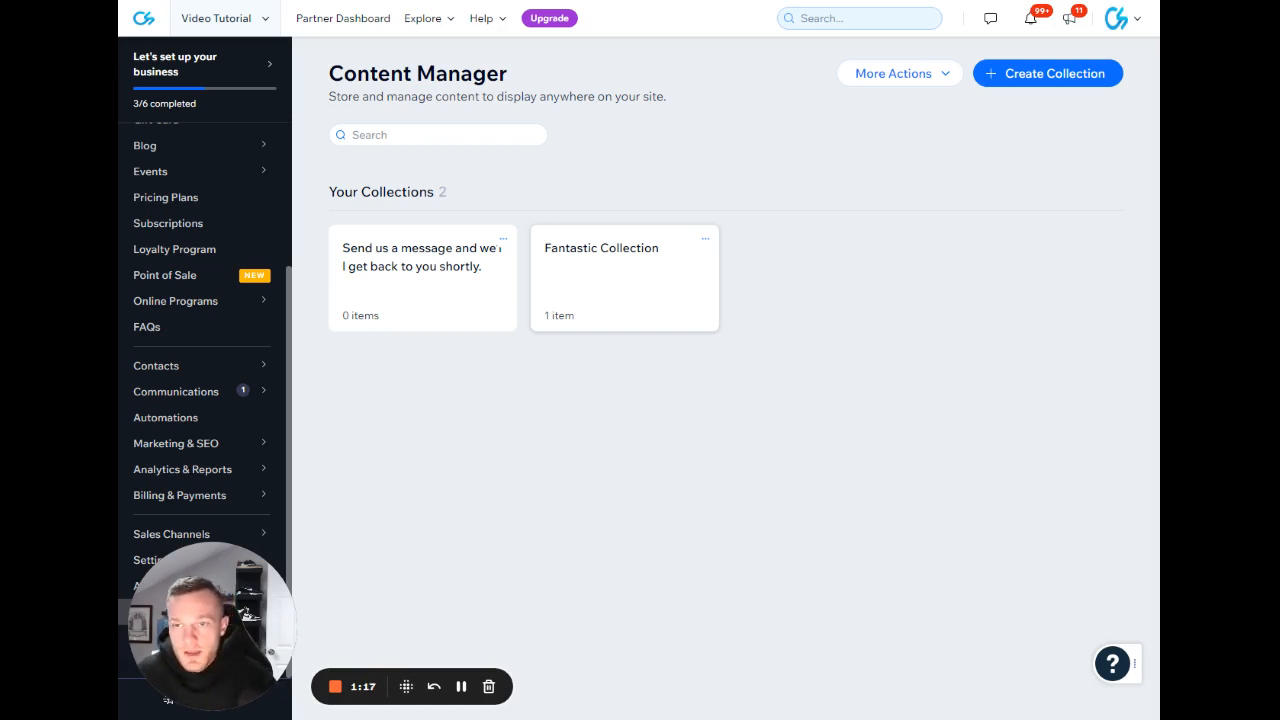
left_click(605, 290)
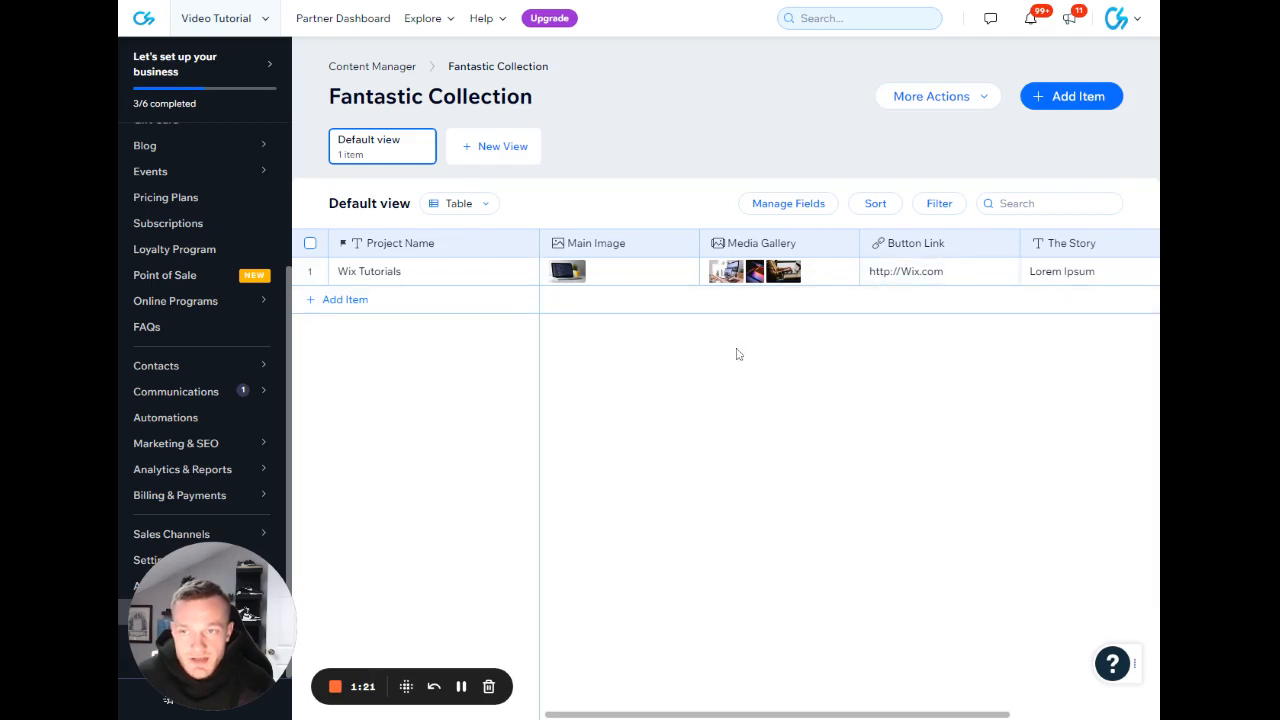
Examine the collection's fields and the existing item's project name, images, button link and story.
scroll(734, 354, "right", 3)
scroll(731, 354, "left", 1)
scroll(728, 354, "left", 1)
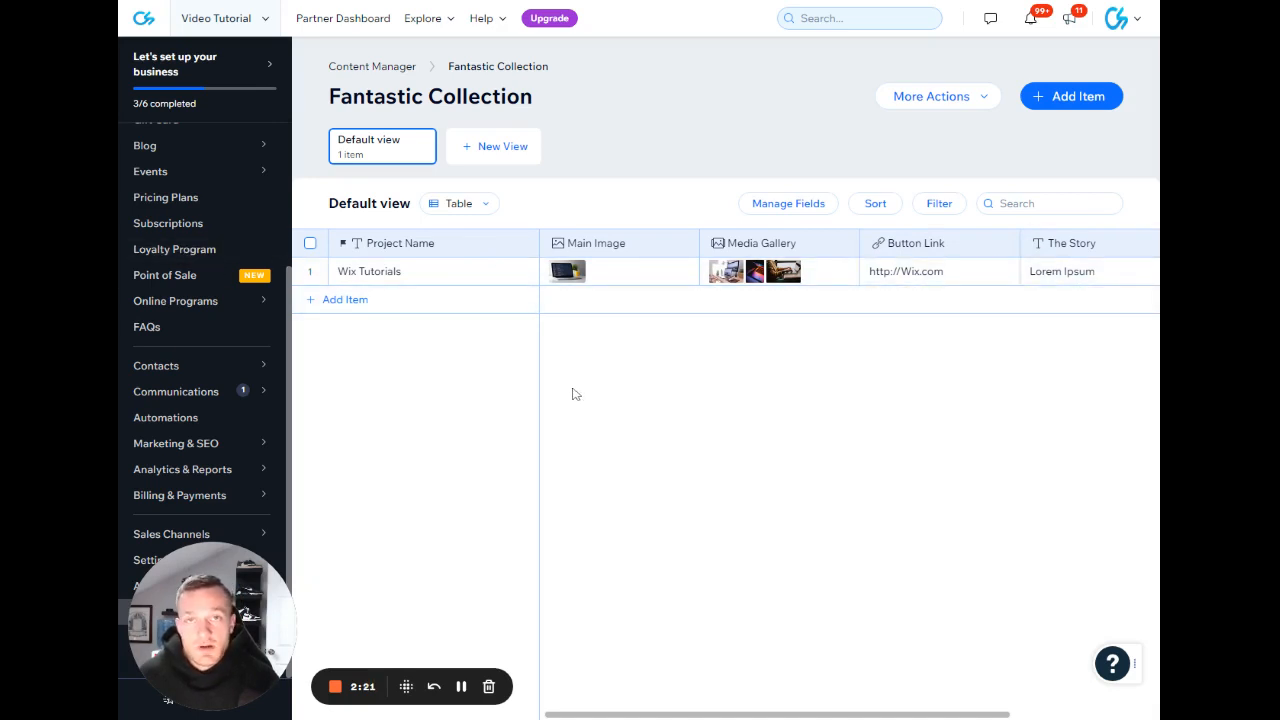
left_click(440, 277)
left_click_drag(403, 272, 337, 272)
left_click(364, 272)
double_click(364, 272)
triple_click(364, 272)
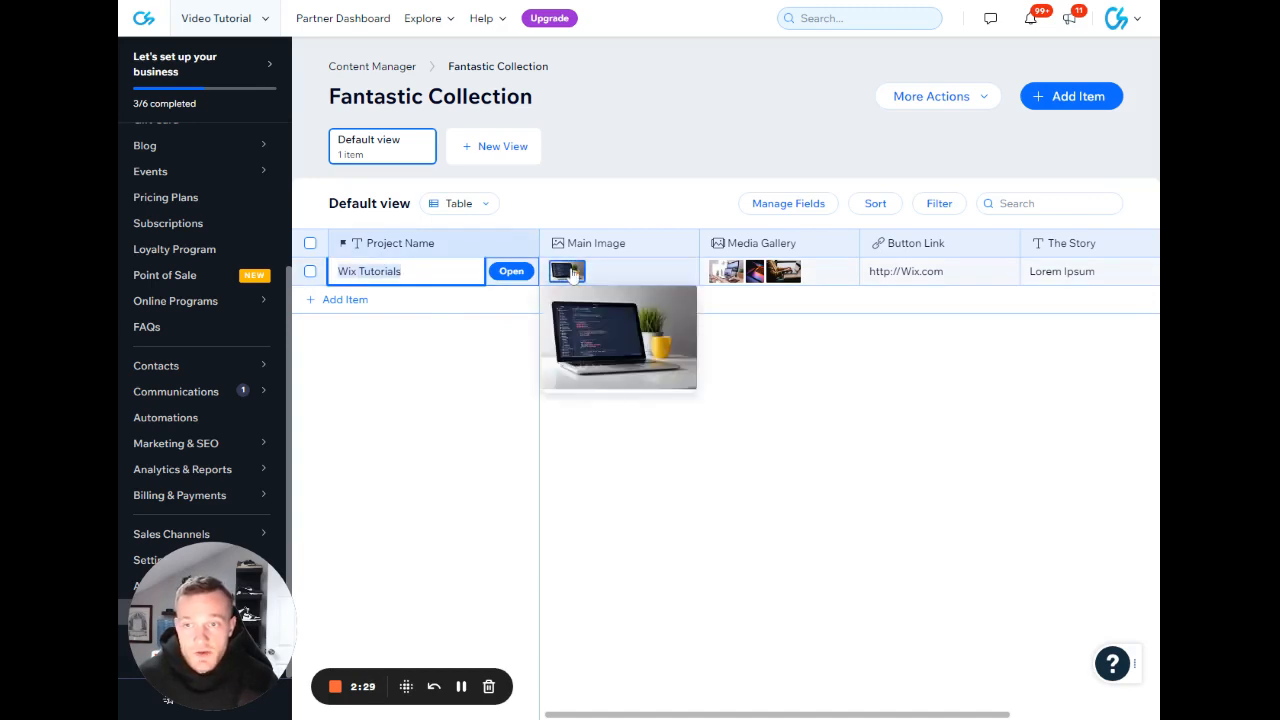
left_click(925, 272)
double_click(924, 272)
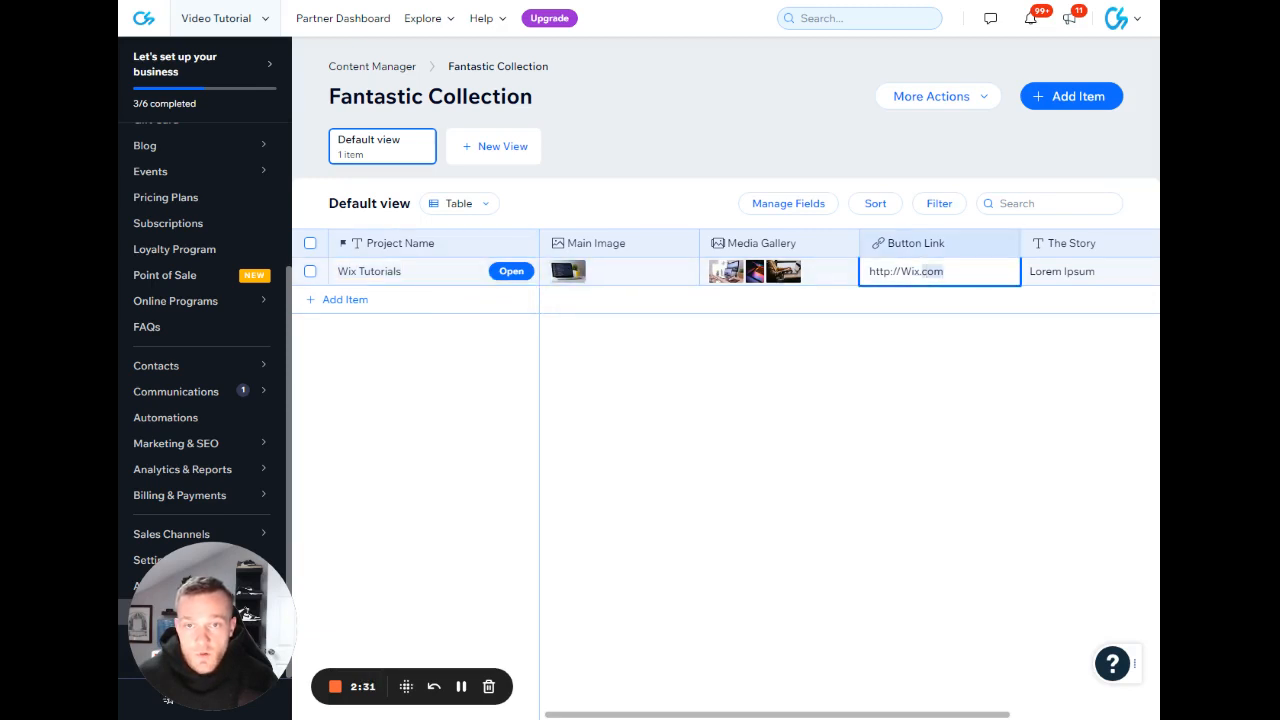
left_click(924, 272)
triple_click(919, 271)
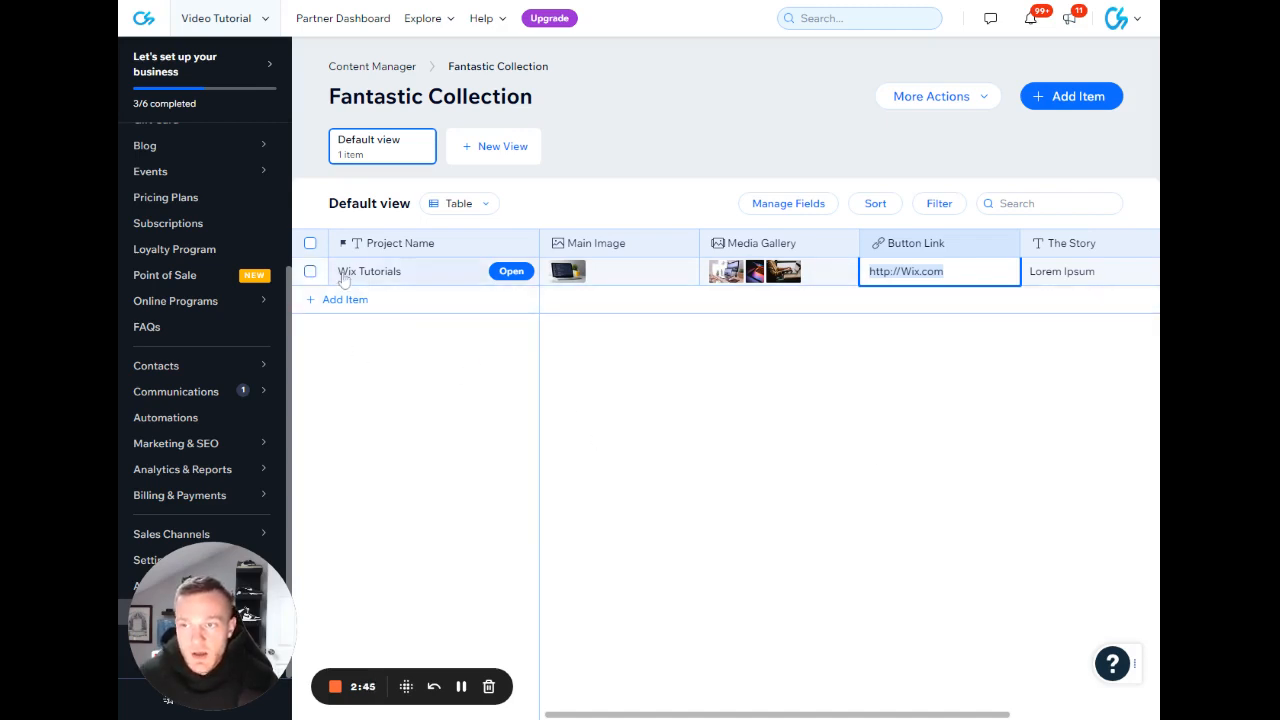
Add a second item to the collection with the project name Wix Tutorials, copied from the first item.
left_click(354, 303)
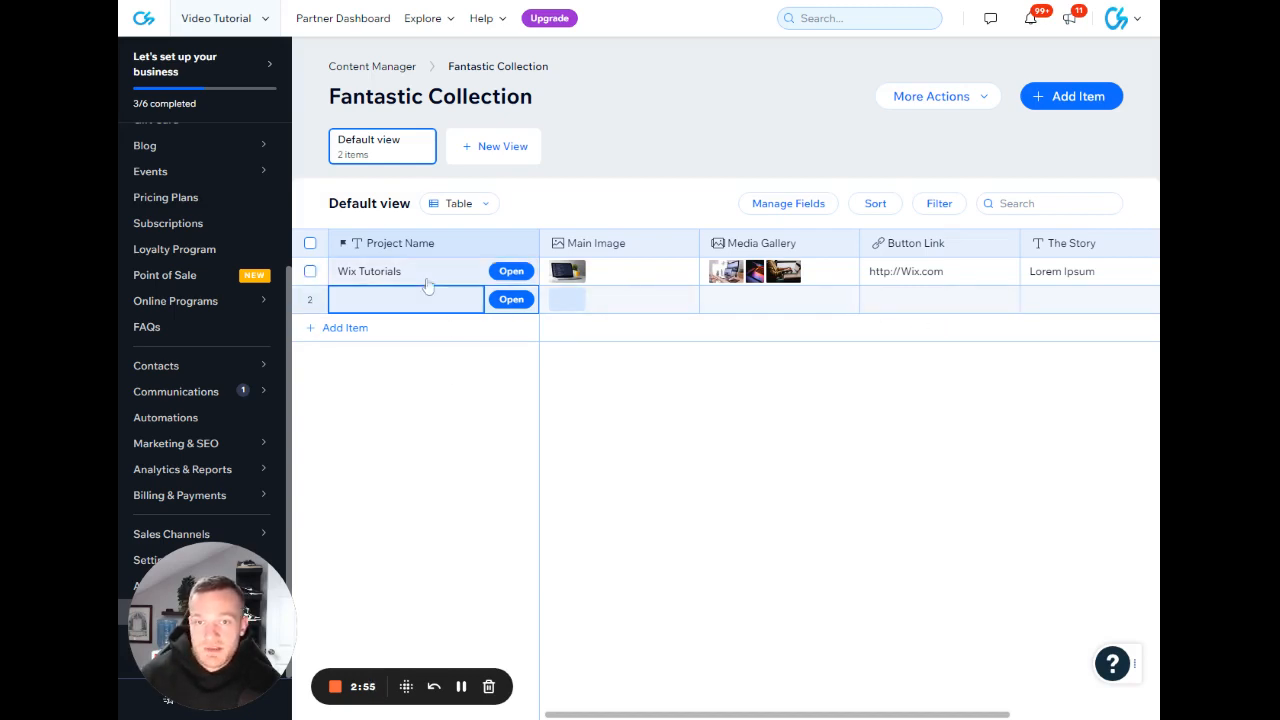
left_click(310, 300)
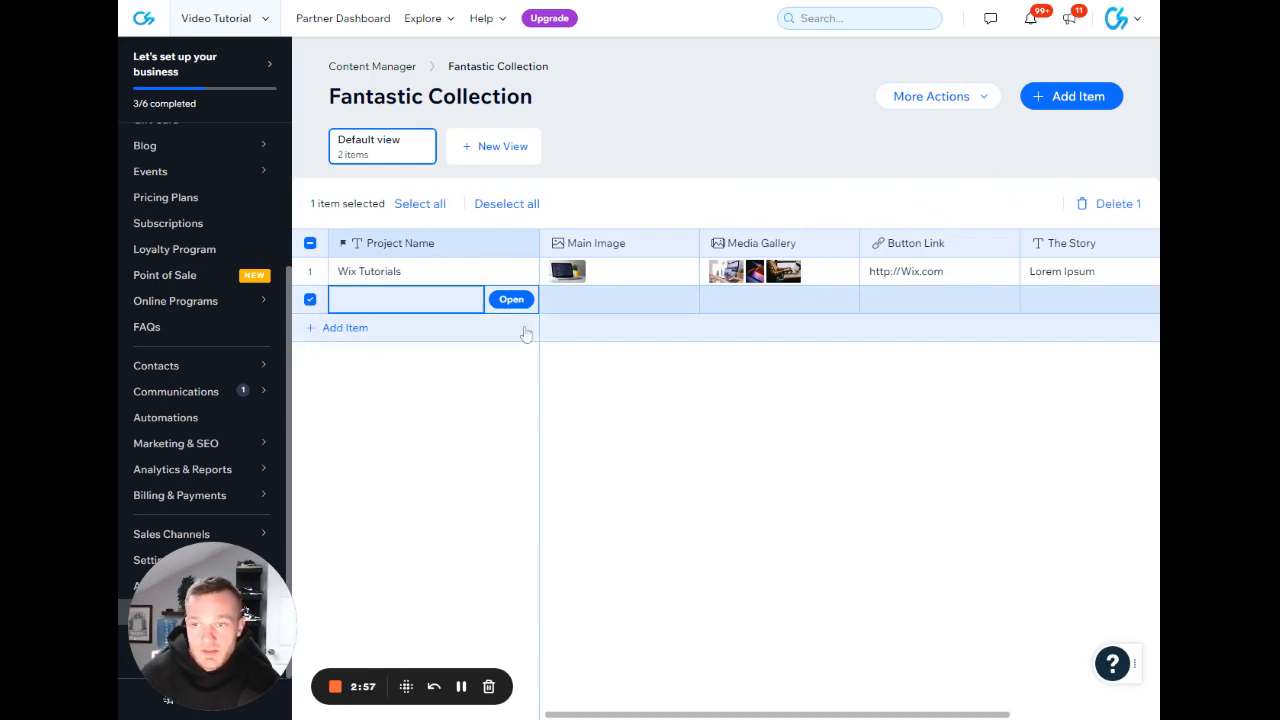
left_click(310, 300)
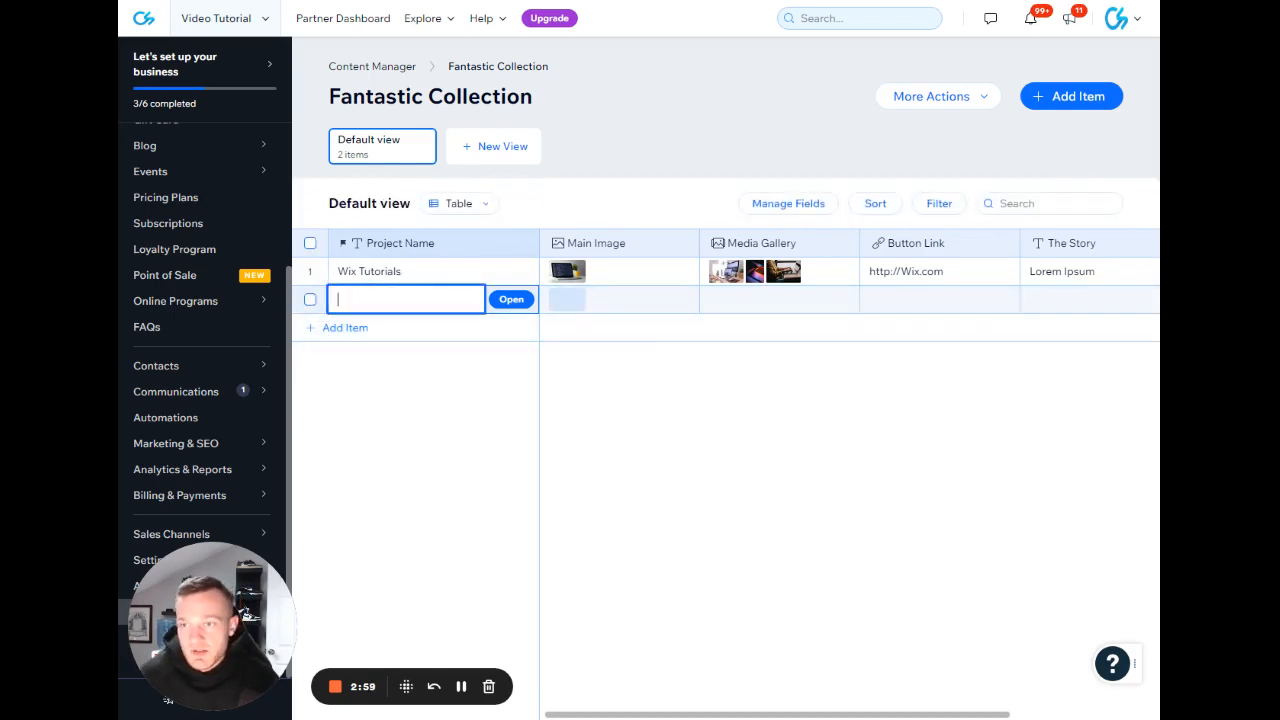
left_click(369, 274)
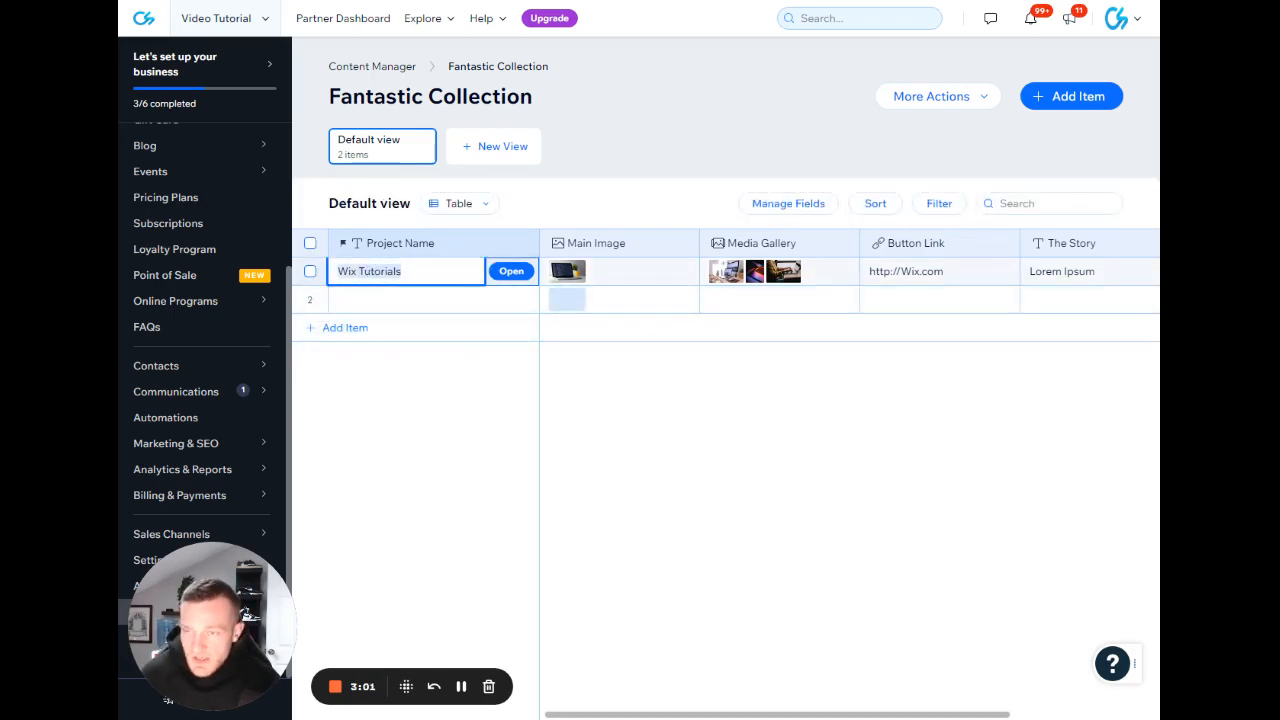
key("ctrl+c")
double_click(420, 300)
key("ctrl+v")
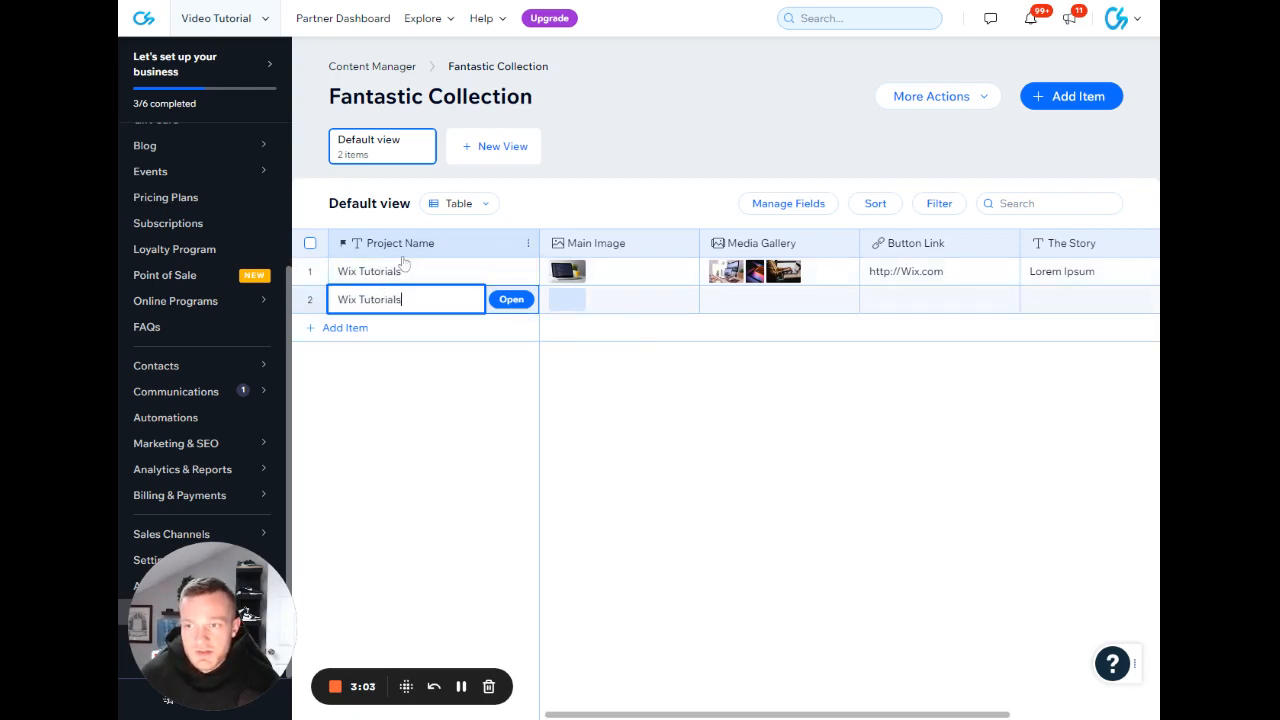
Set the second item's main image to the spiral galaxy photo from the site files.
left_click(568, 300)
left_click(568, 301)
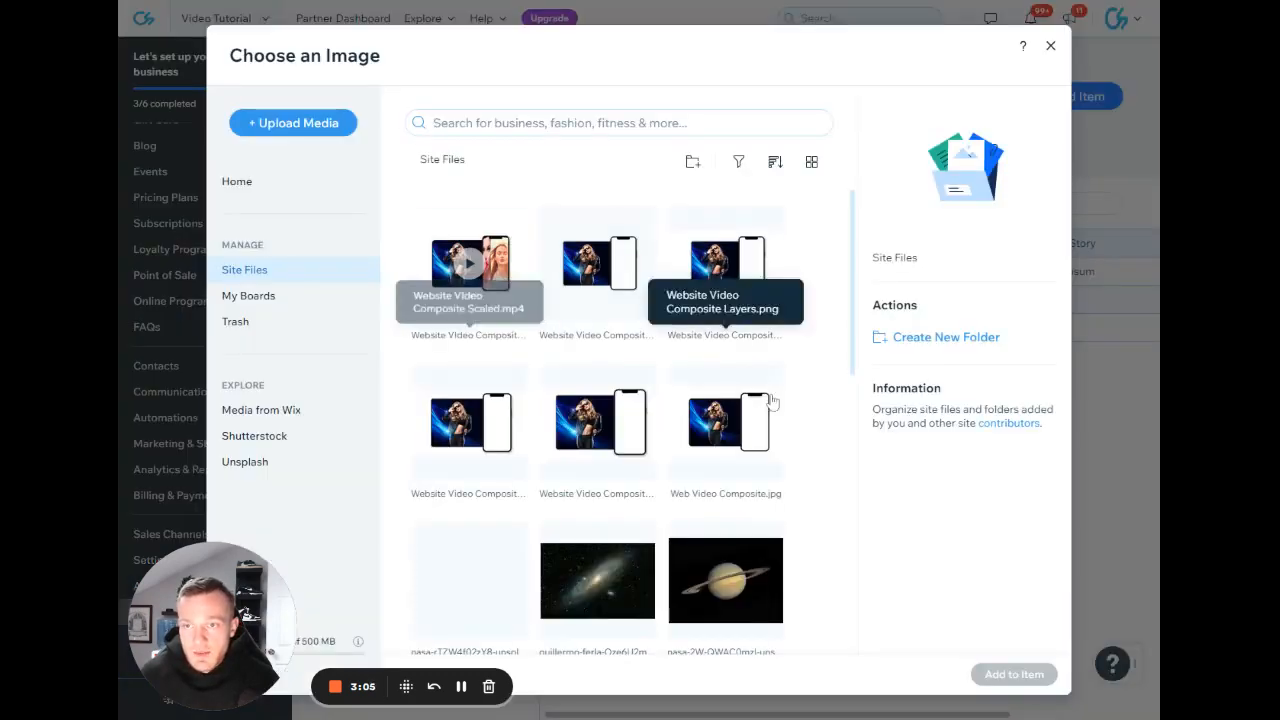
left_click(597, 580)
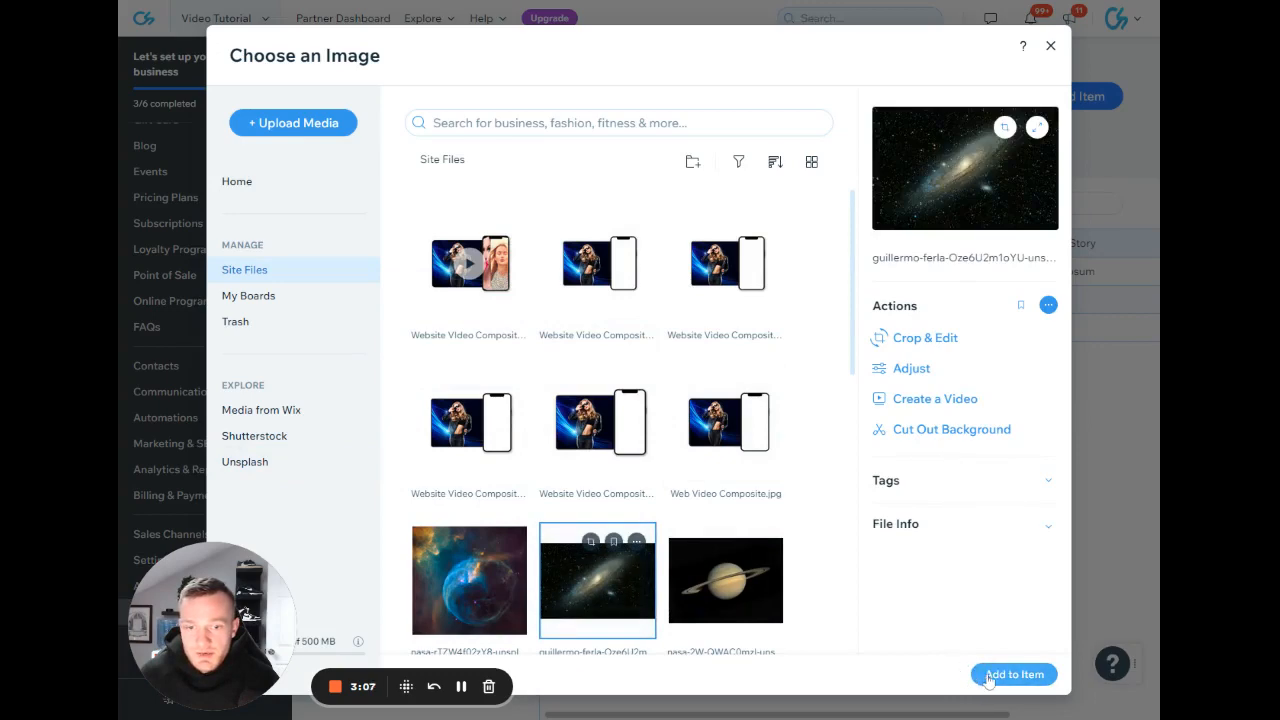
left_click(1012, 675)
Add six space photos from the site files, from the blue nebula to the Earth image, to the second item's media gallery.
left_click(744, 304)
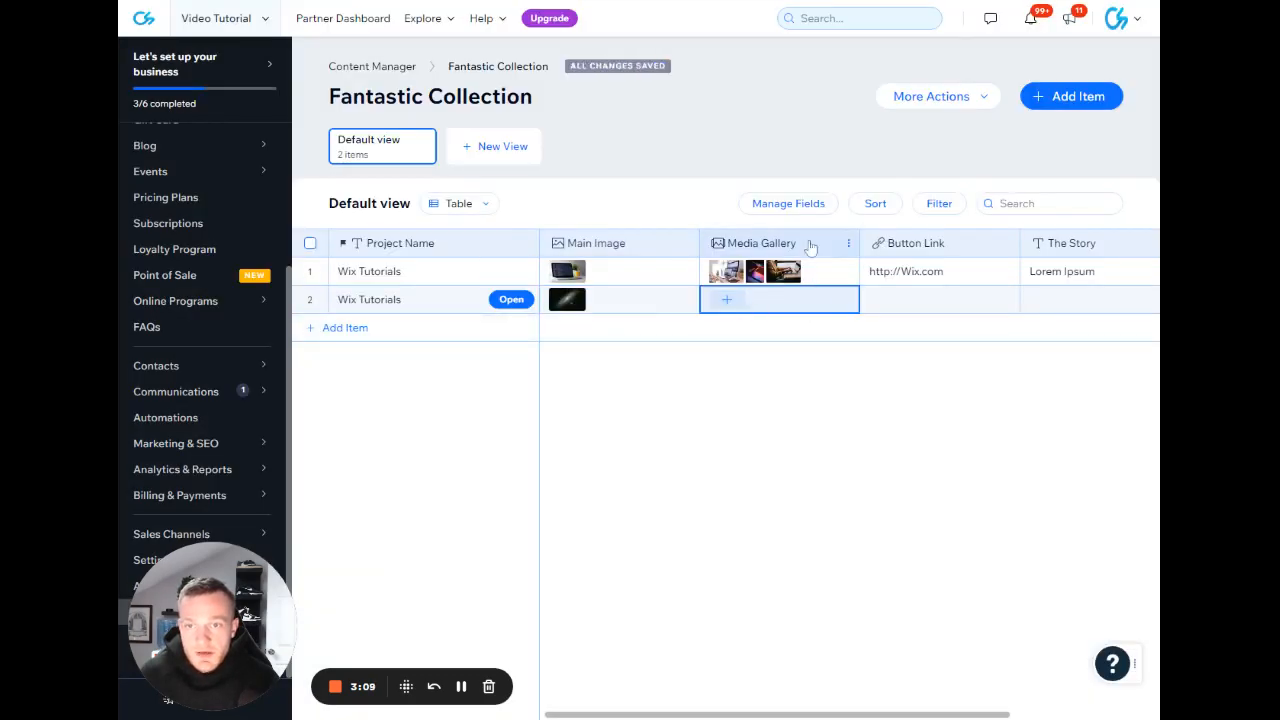
left_click(731, 300)
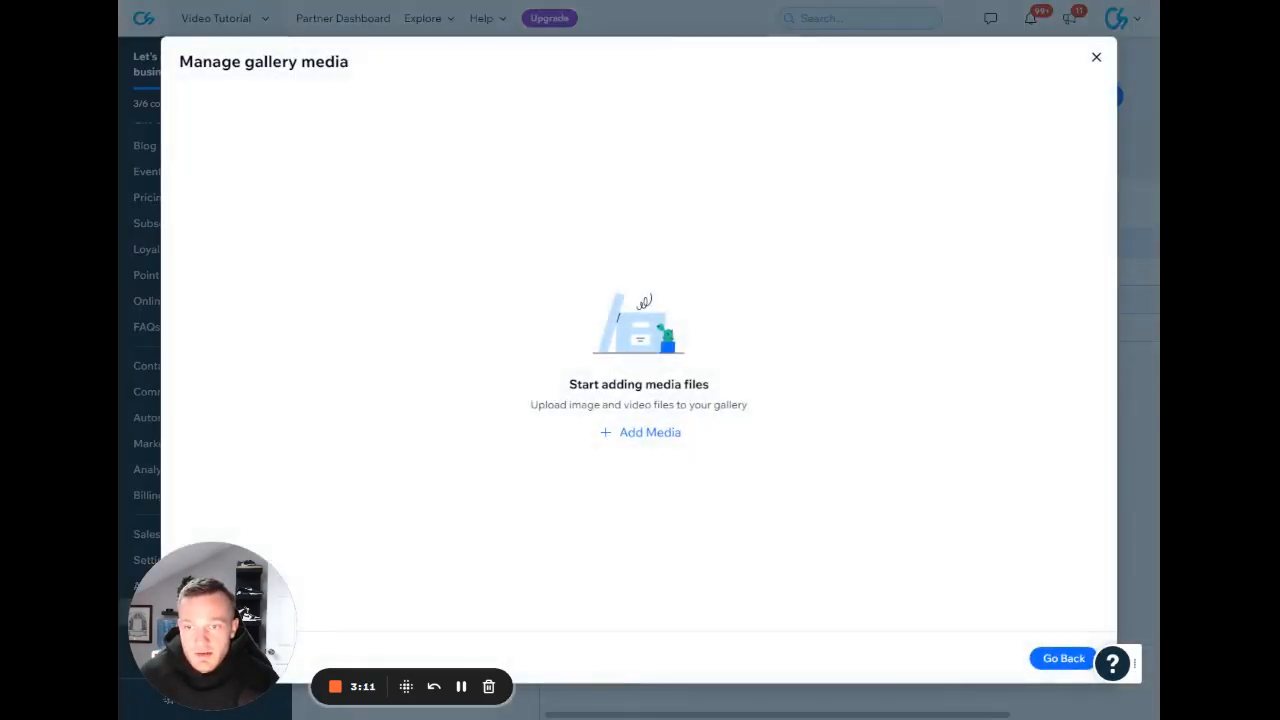
left_click(645, 427)
scroll(737, 467, "down", 3)
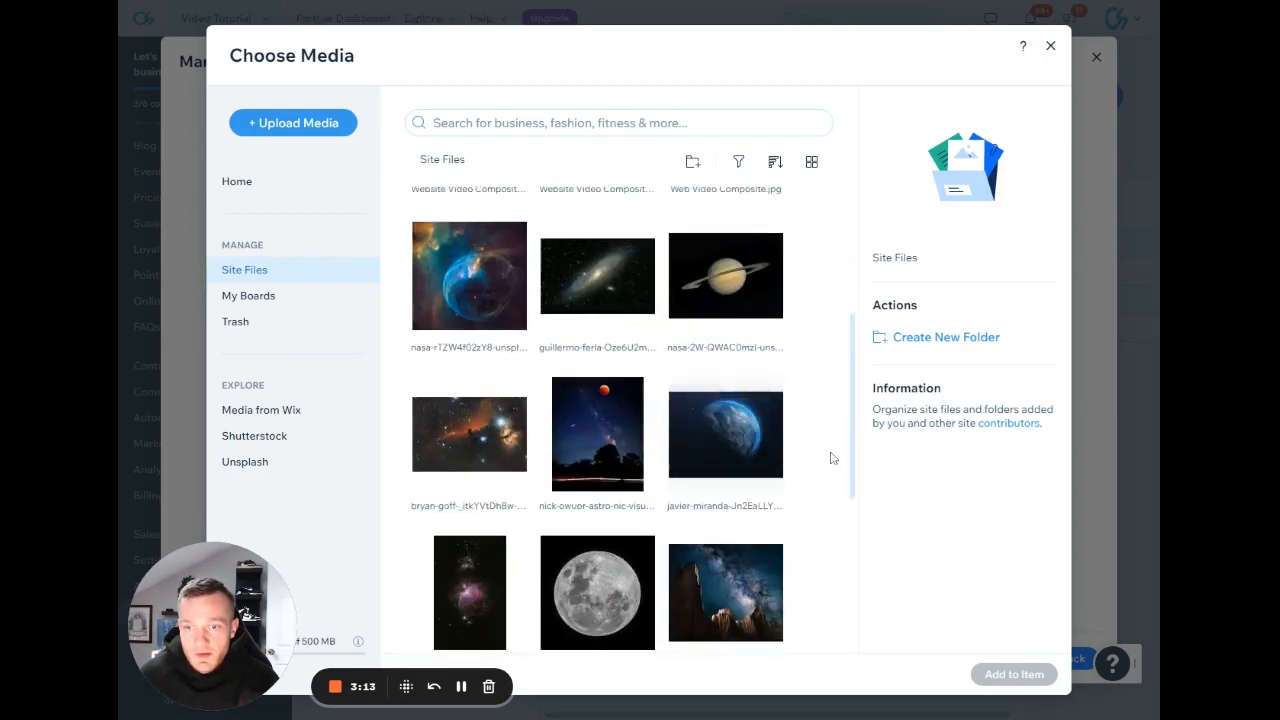
left_click_drag(832, 458, 449, 288)
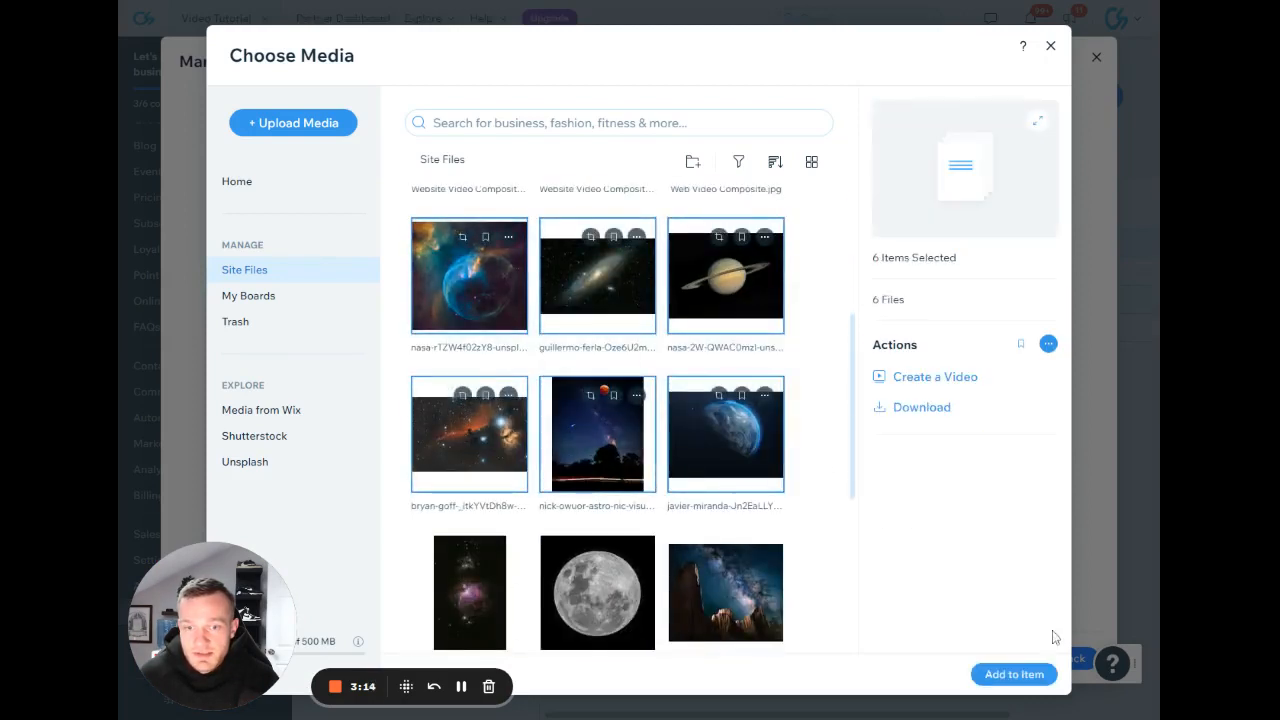
left_click(1010, 677)
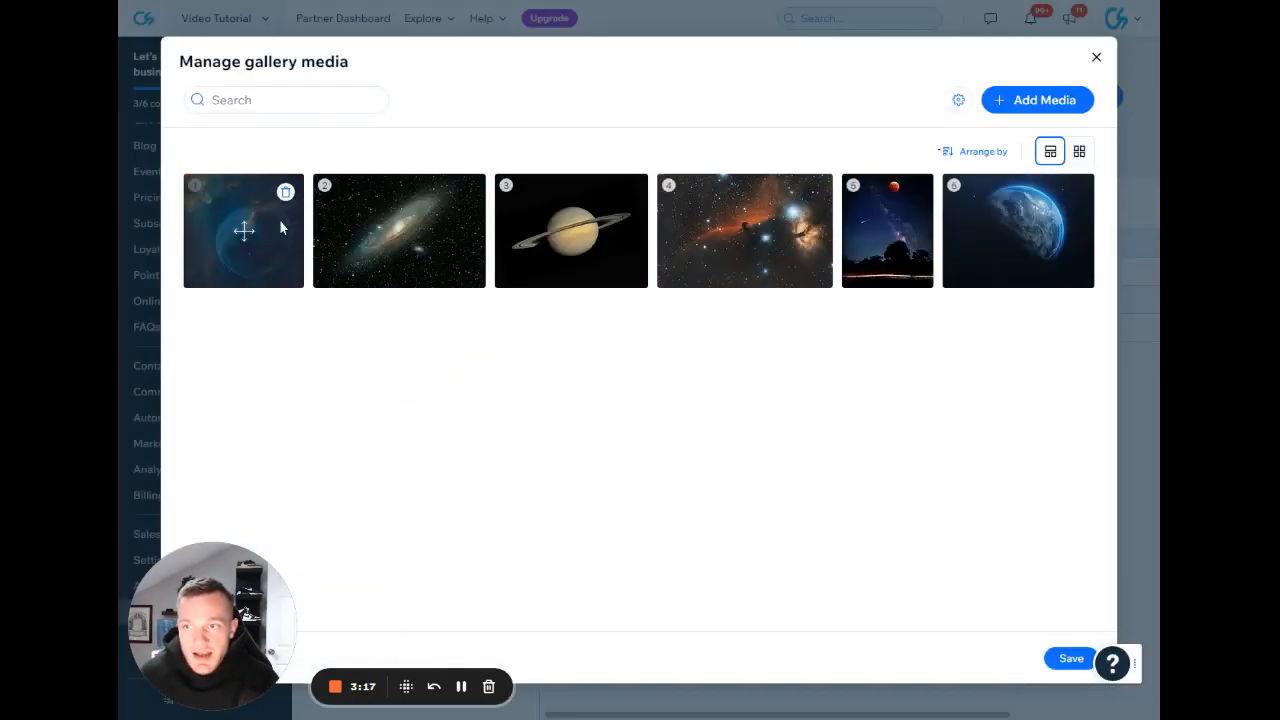
Reorder the gallery so the orange nebula is third, Earth fourth, Saturn fifth and the night sky sixth, and save it.
left_click_drag(716, 235, 362, 236)
left_click_drag(1017, 229, 575, 240)
left_click_drag(789, 239, 541, 244)
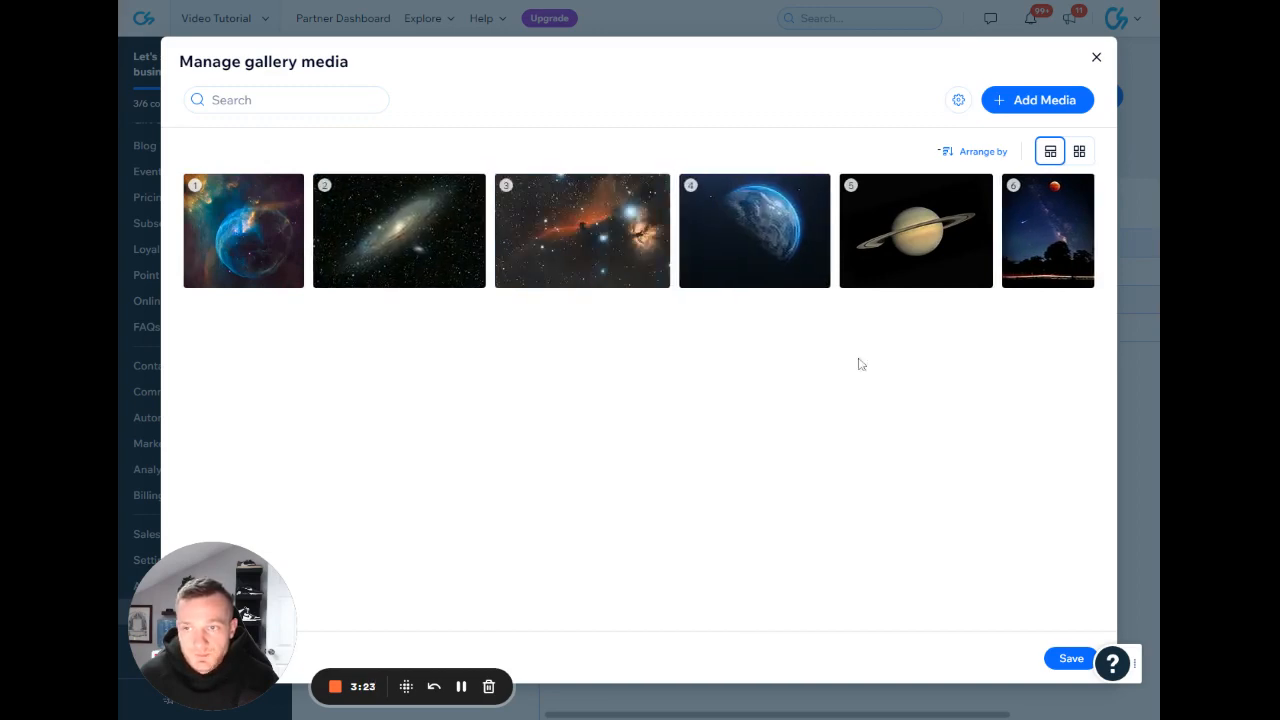
left_click(1070, 660)
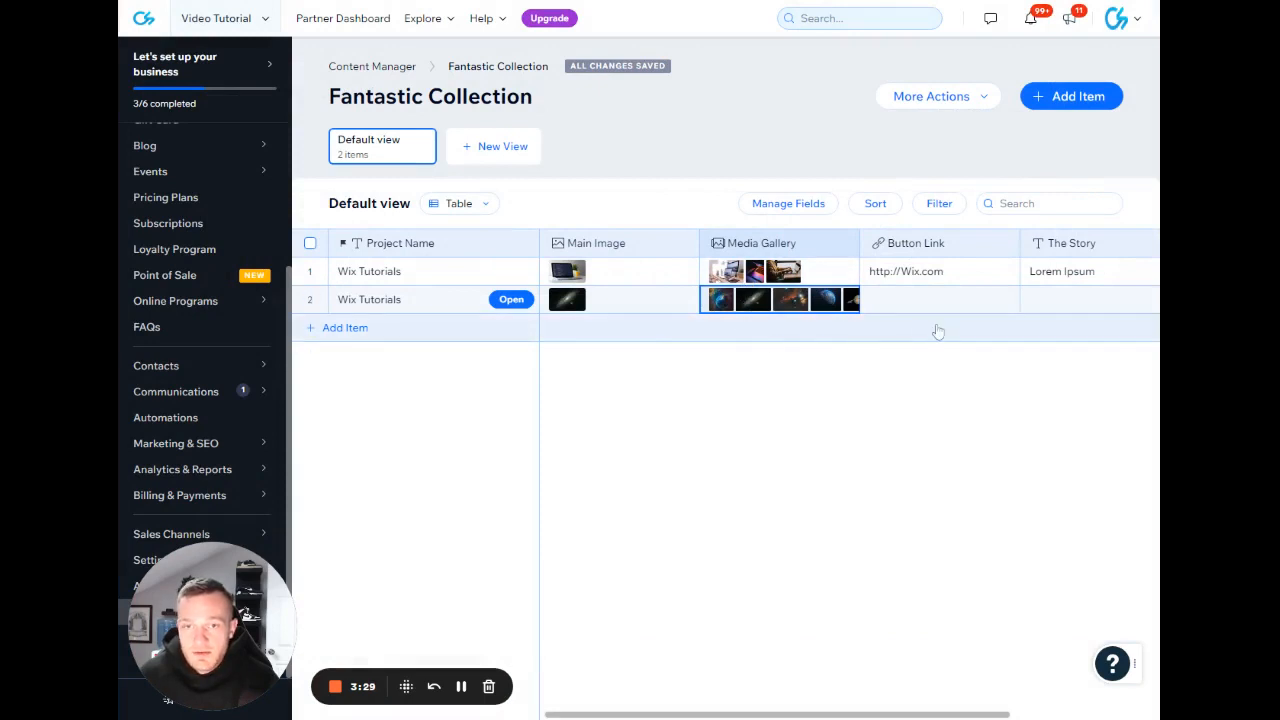
left_click(930, 272)
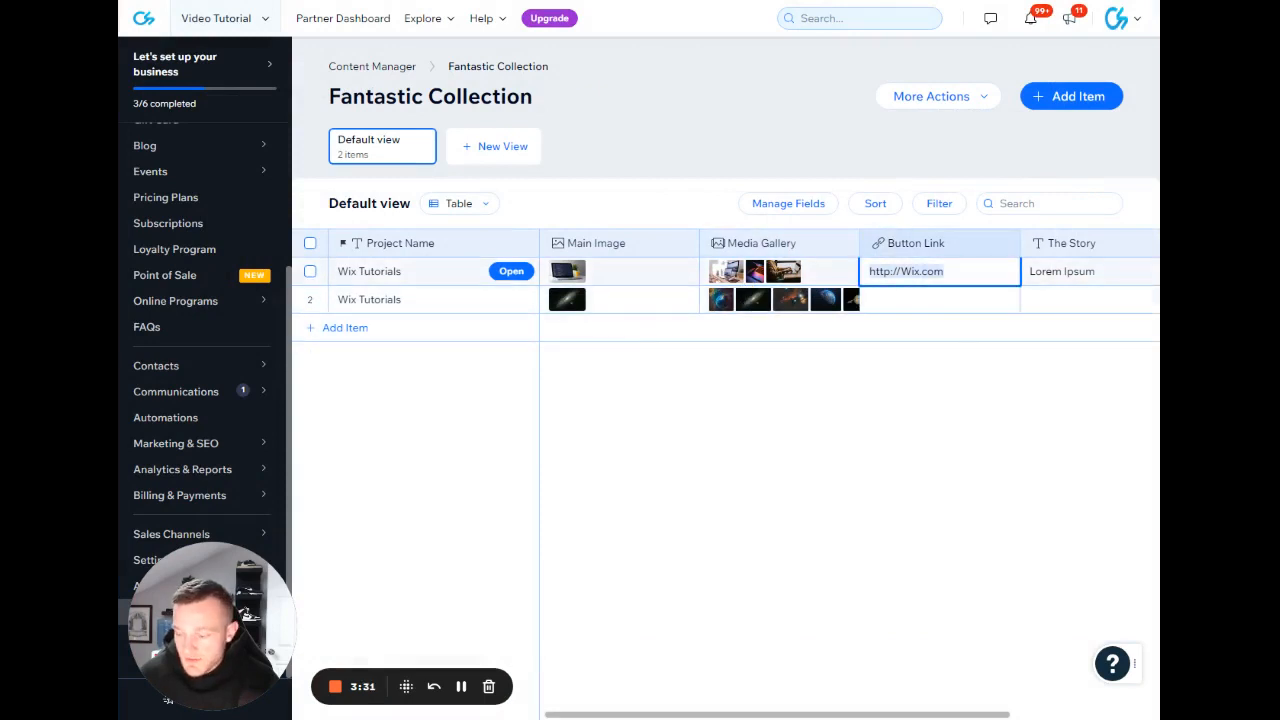
left_click(905, 299)
key("ctrl+v")
key("Return")
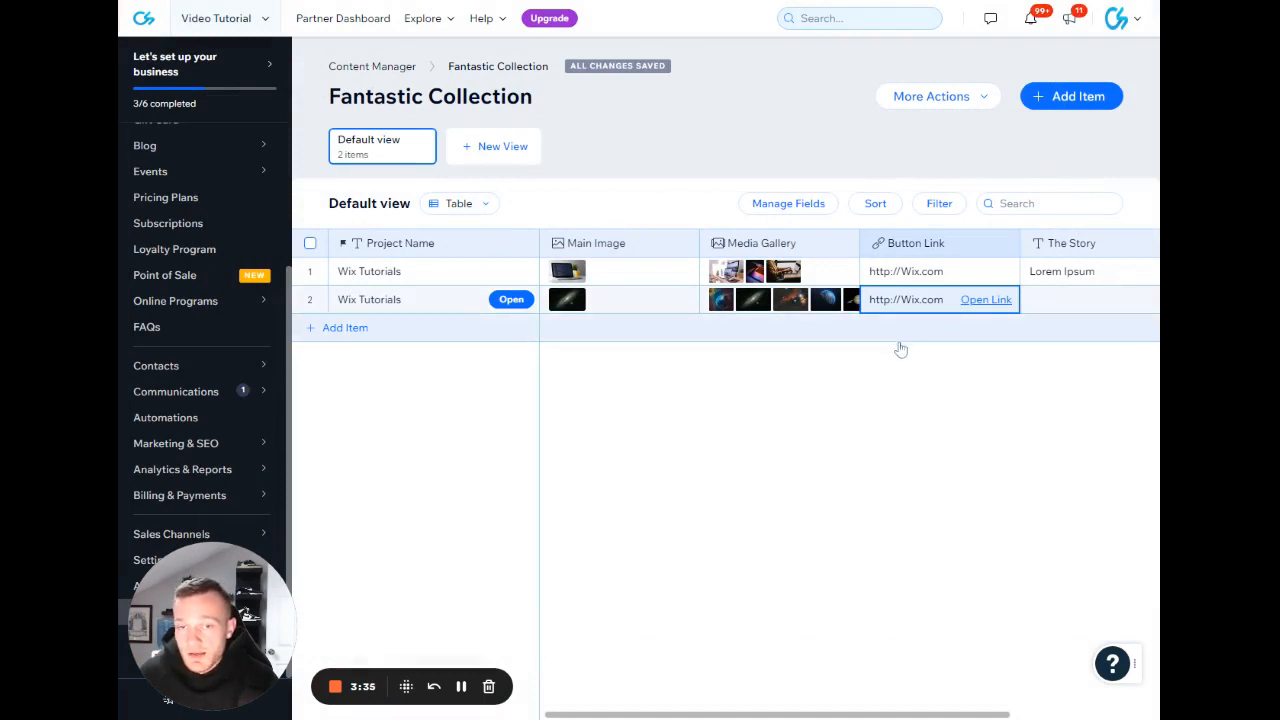
Copy the first item's story text, Lorem Ipsum, into the second item's The Story field.
scroll(900, 349, "right", 5)
left_click(910, 271)
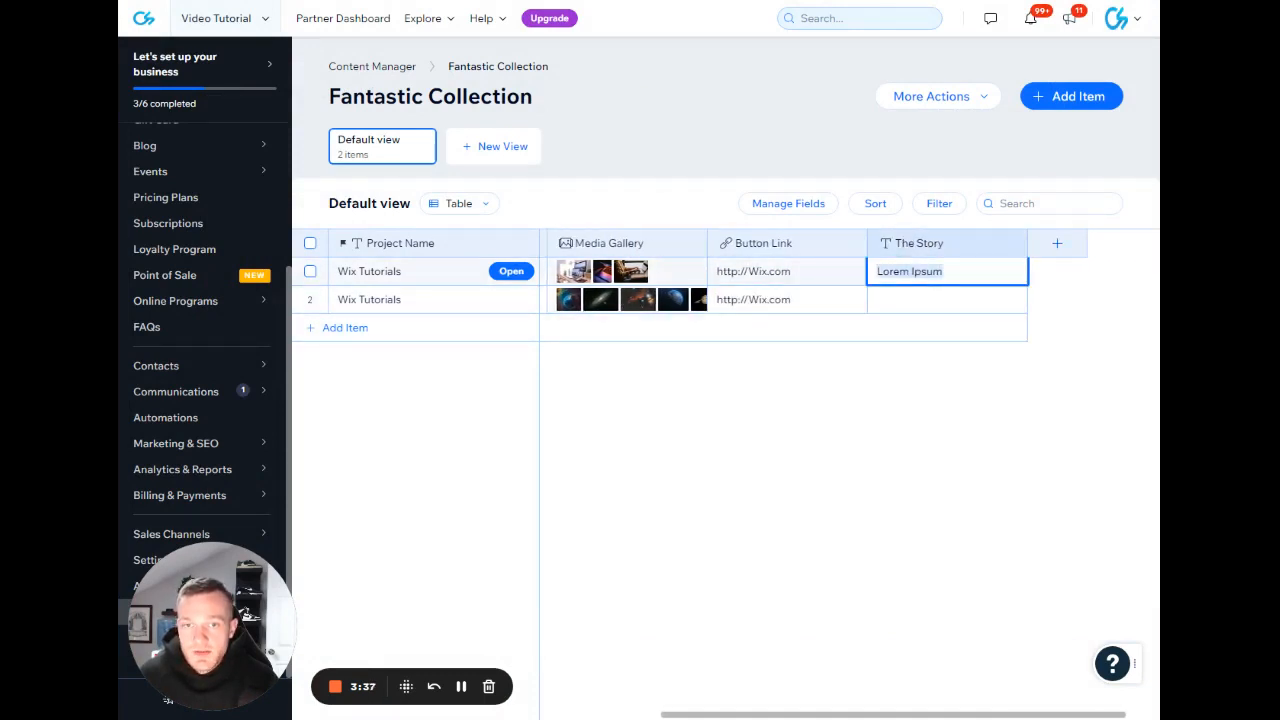
left_click(905, 299)
key("ctrl+v")
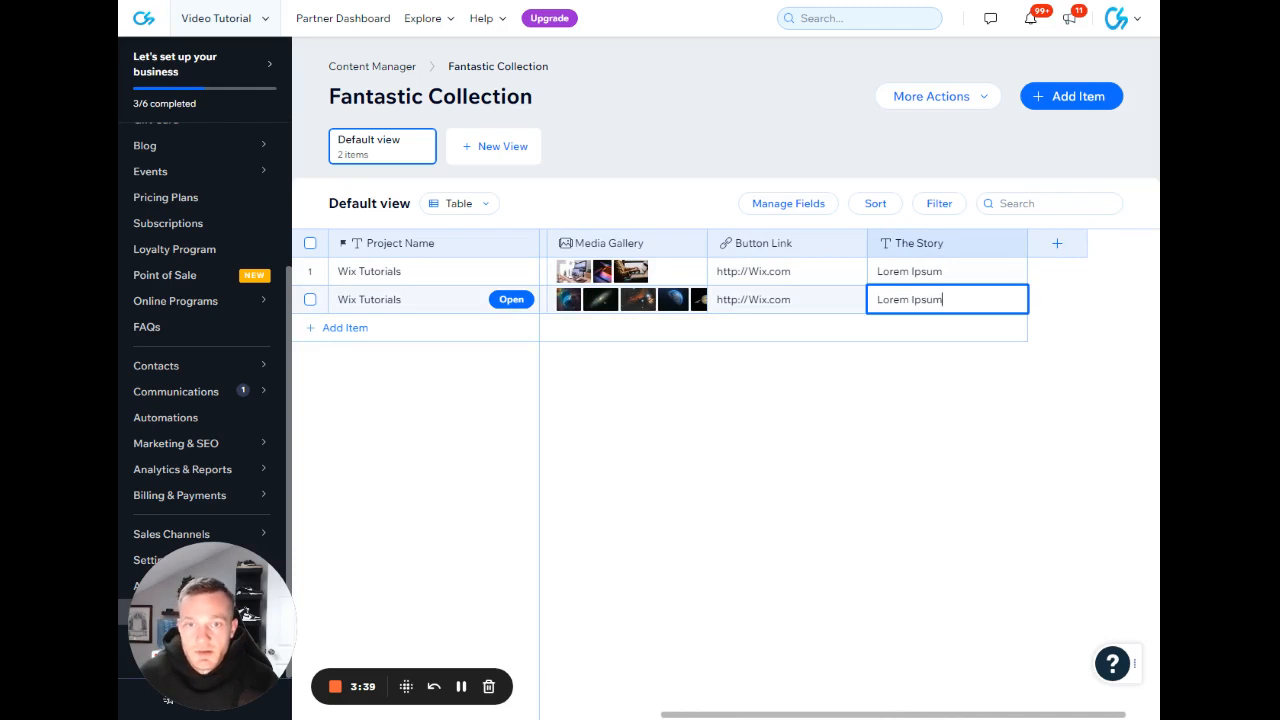
key("Return")
scroll(800, 290, "left", 3)
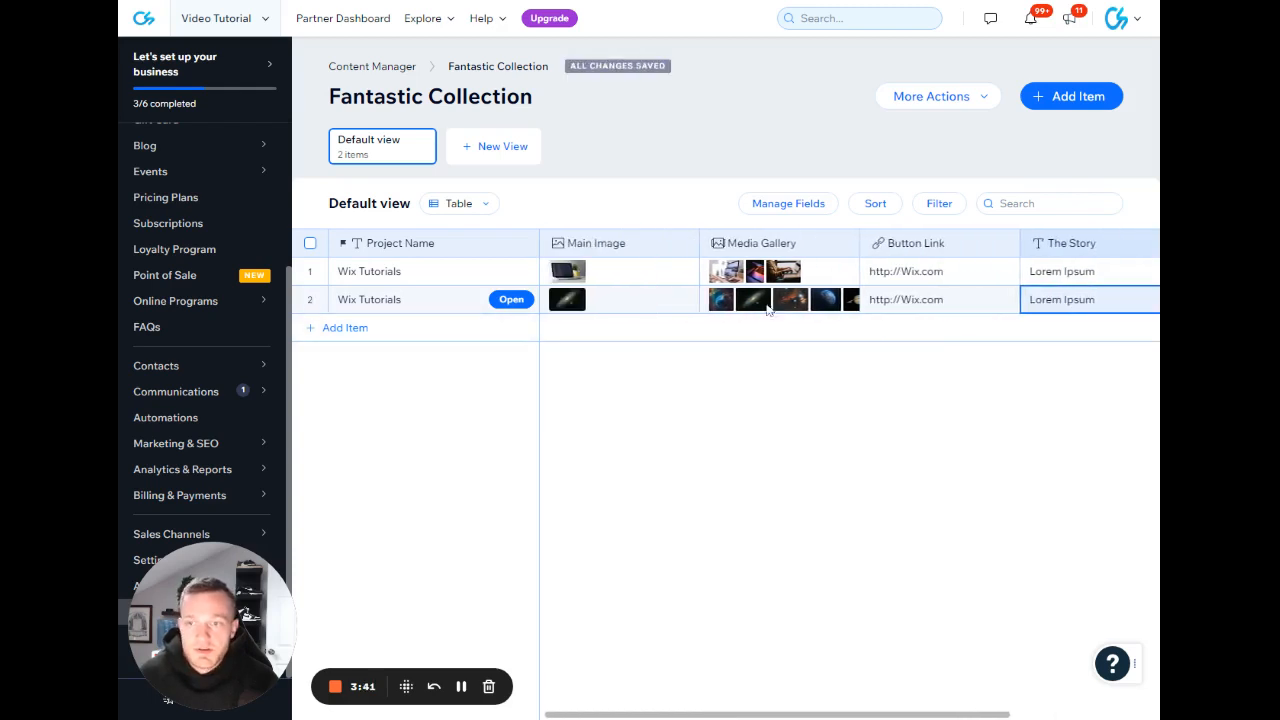
Add eight more blank items to the collection, filling rows 3 to 10.
left_click(350, 328)
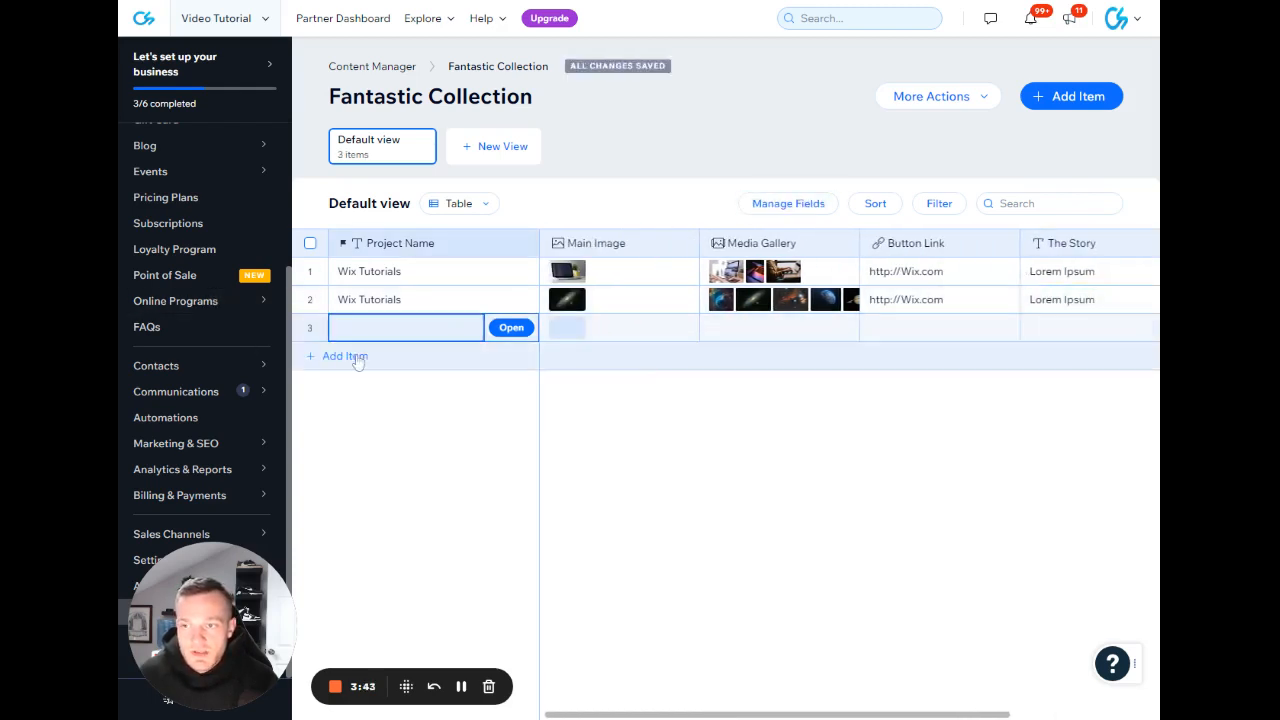
left_click(358, 356)
left_click(366, 385)
left_click(368, 414)
left_click(364, 443)
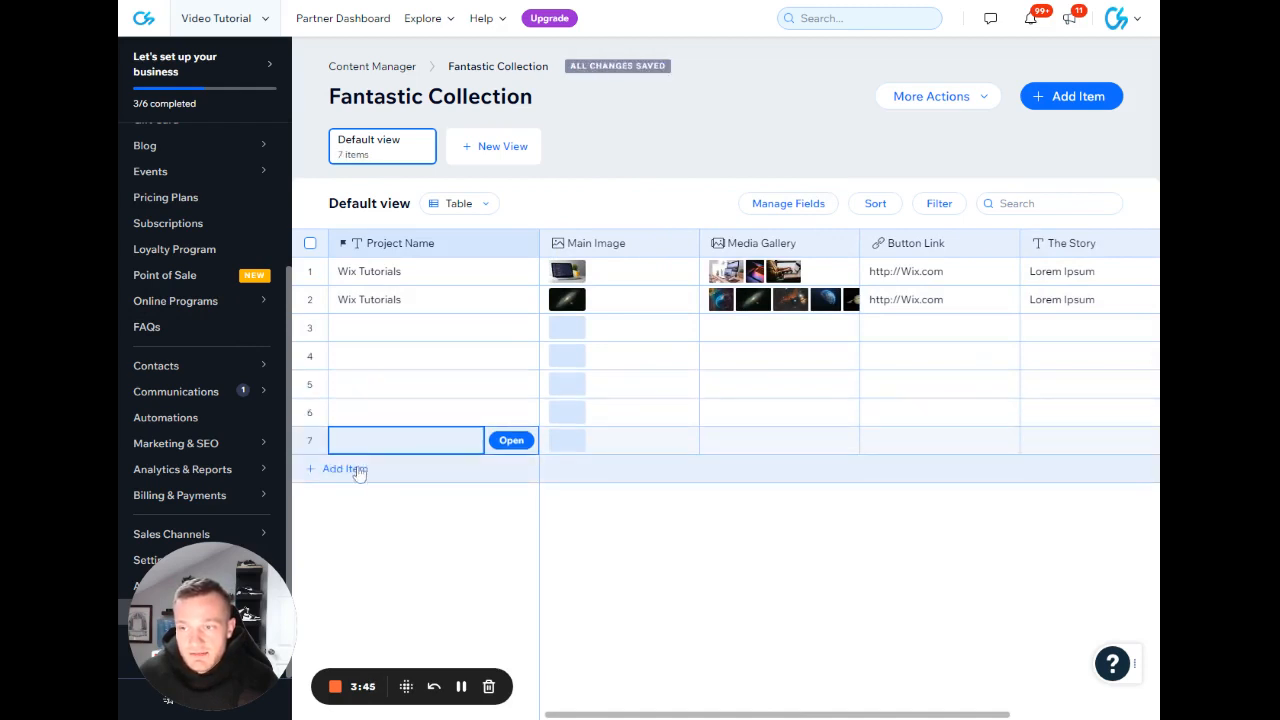
left_click(357, 470)
left_click(355, 498)
left_click(361, 533)
left_click(408, 328)
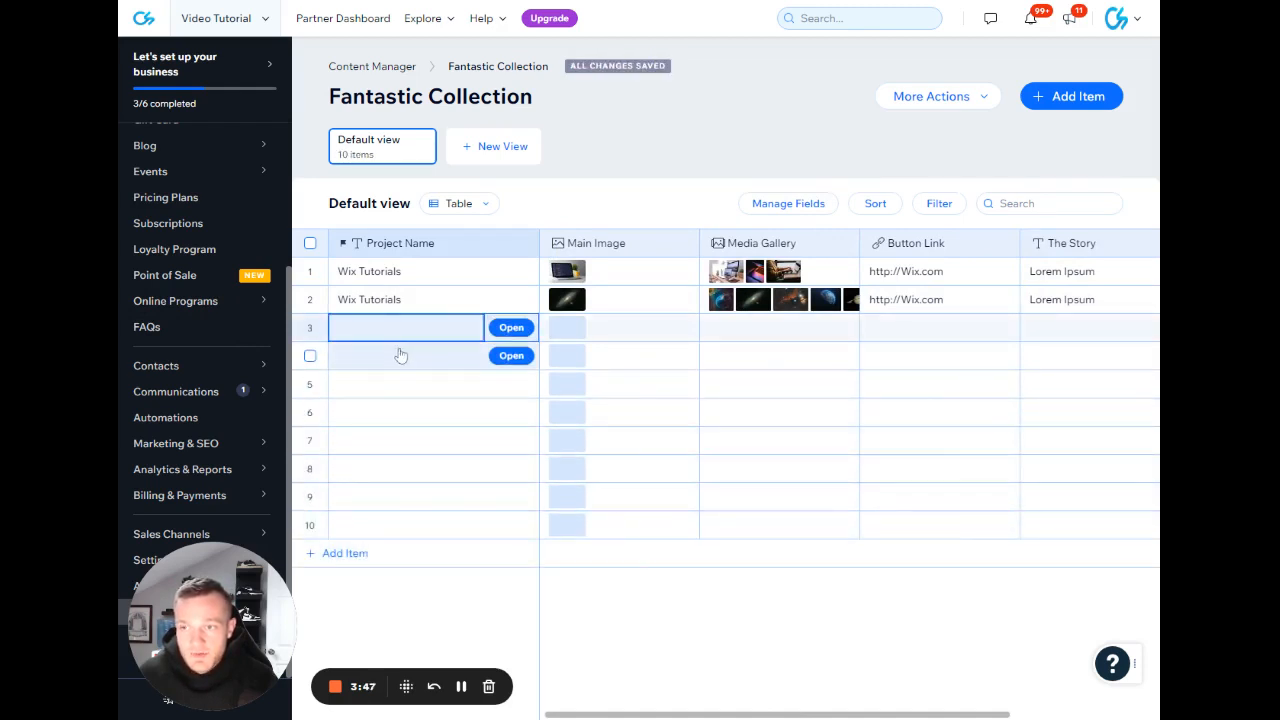
left_click(400, 355)
left_click(395, 384)
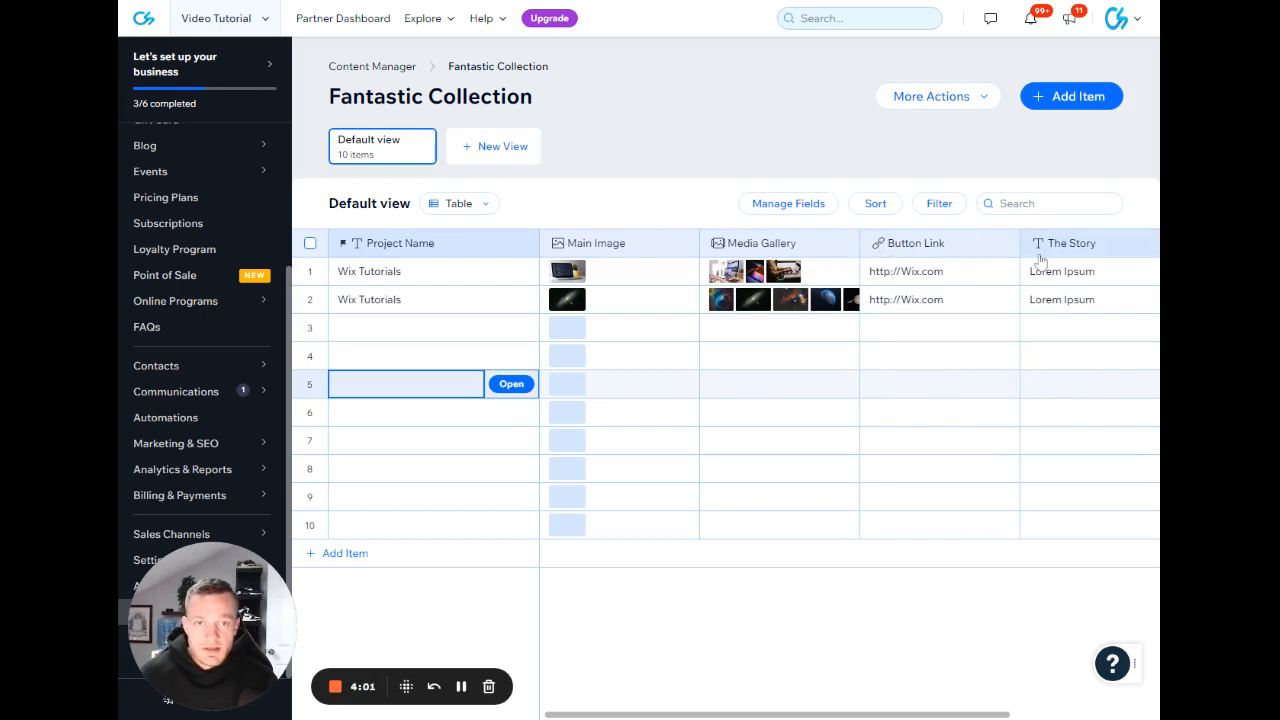
Show the Created date, Updated date and Owner system fields in the collection.
scroll(1035, 257, "right", 3)
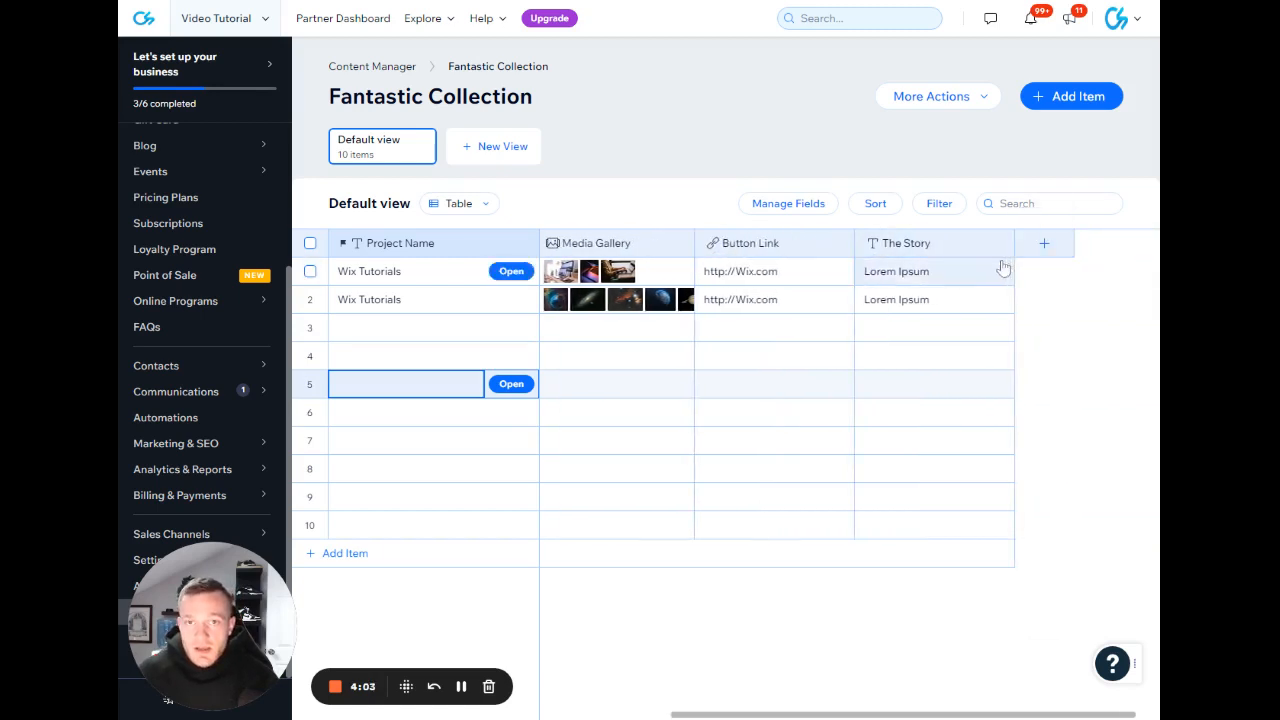
scroll(985, 266, "left", 3)
left_click(826, 208)
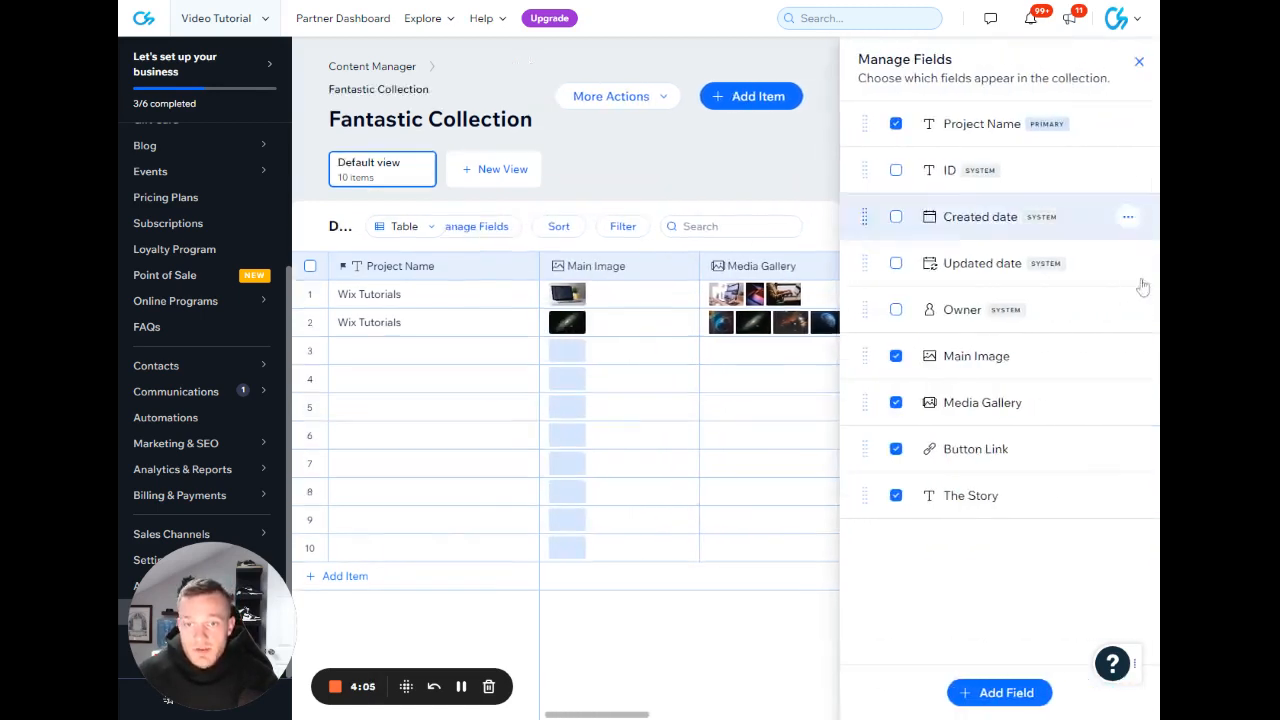
left_click(895, 217)
left_click(895, 263)
left_click(895, 310)
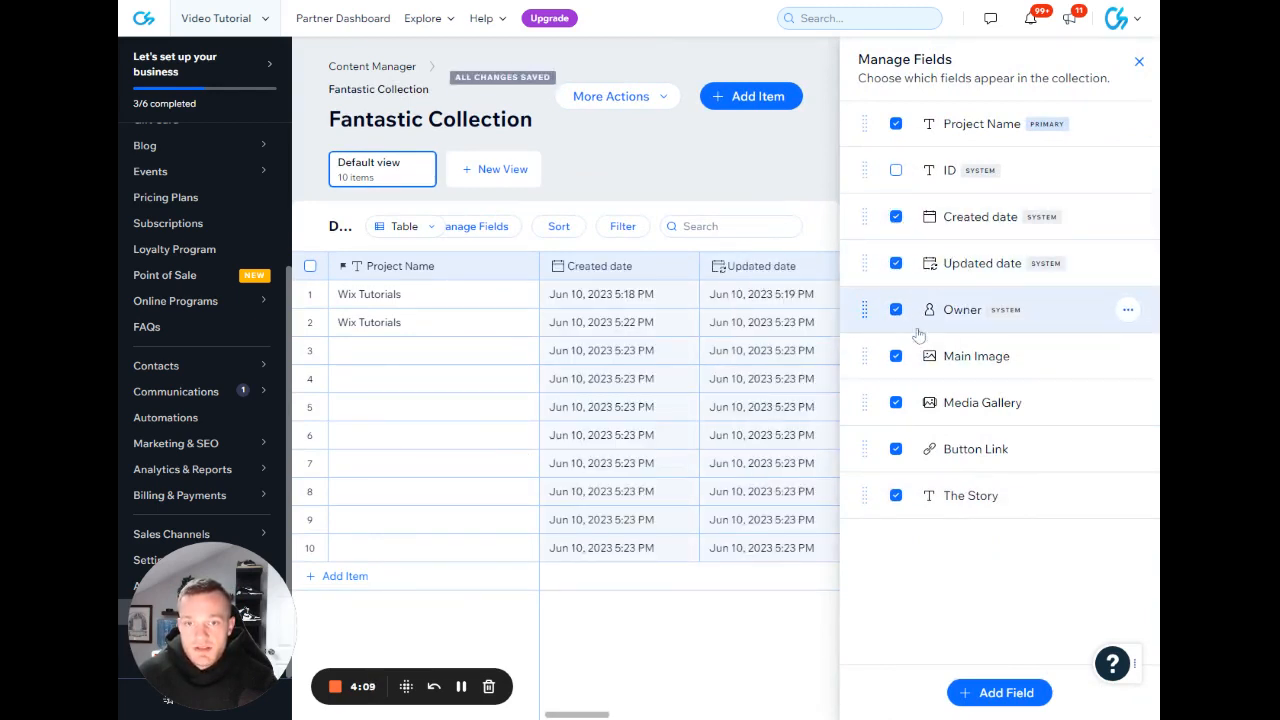
Show the ID system field in the collection and review all the table's columns.
left_click(895, 170)
left_click(1138, 61)
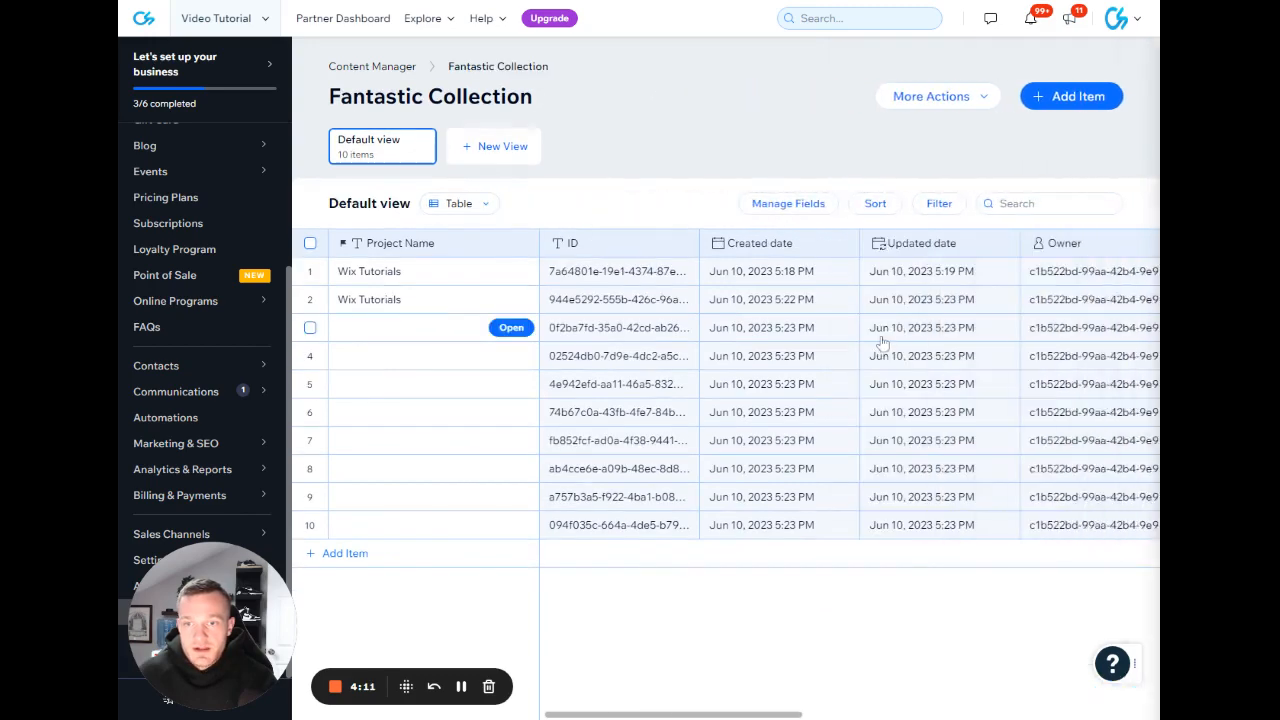
scroll(876, 310, "right", 2)
scroll(870, 280, "left", 2)
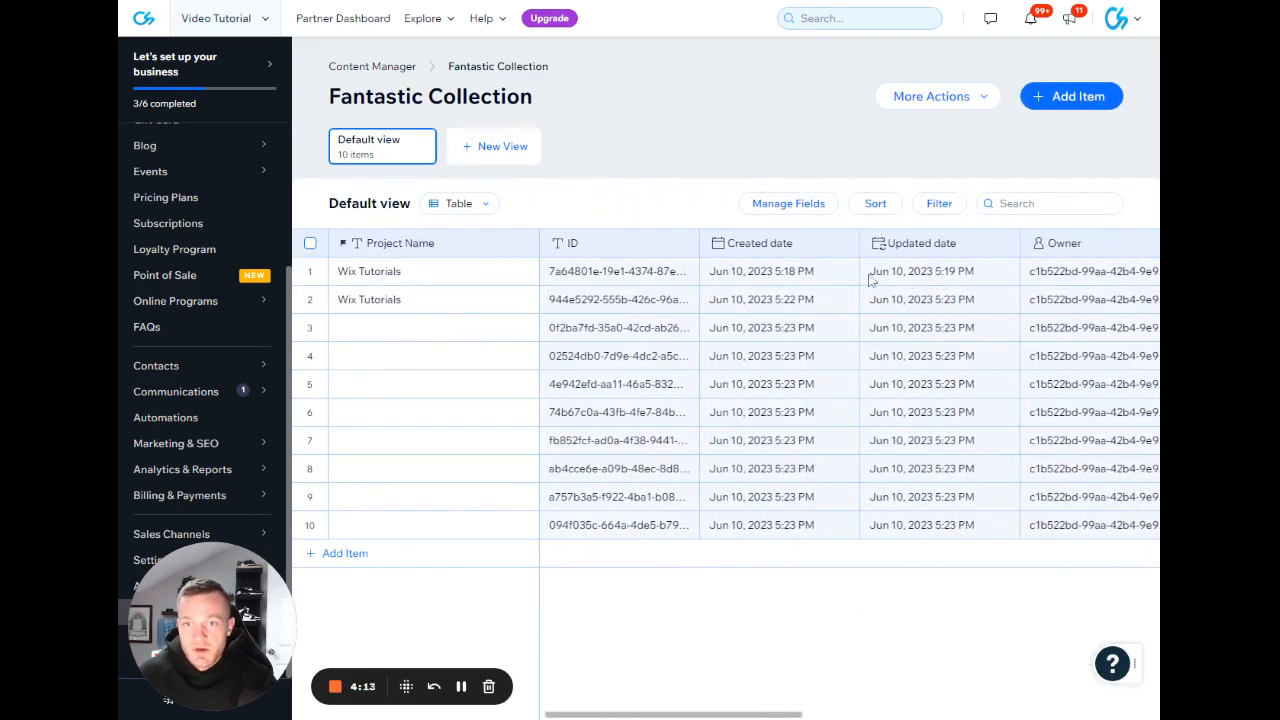
scroll(870, 300, "right", 2)
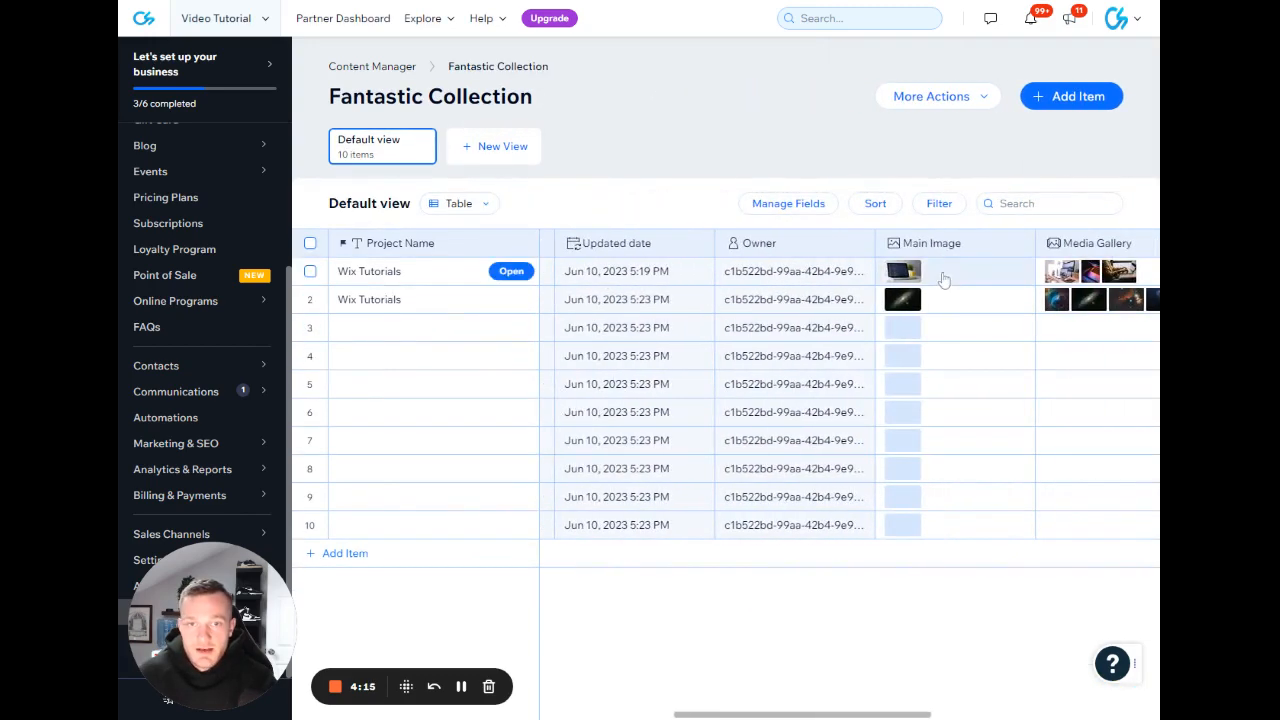
scroll(920, 280, "right", 4)
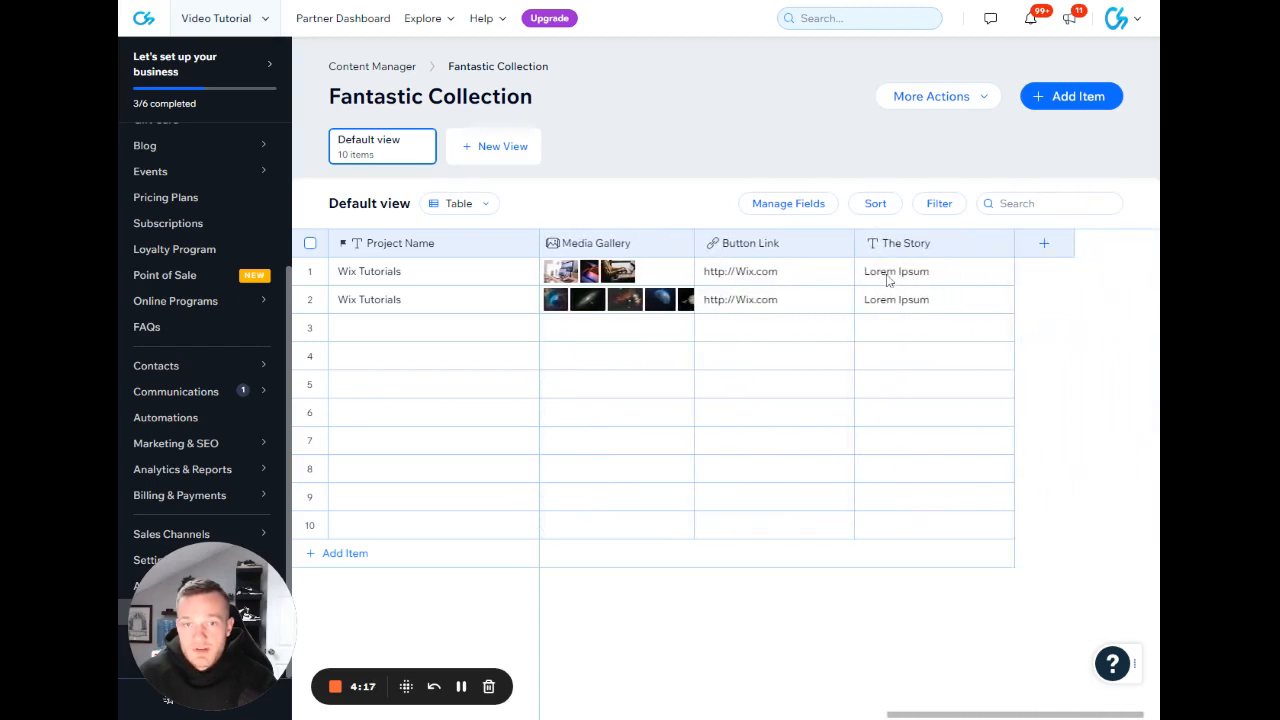
scroll(887, 280, "left", 6)
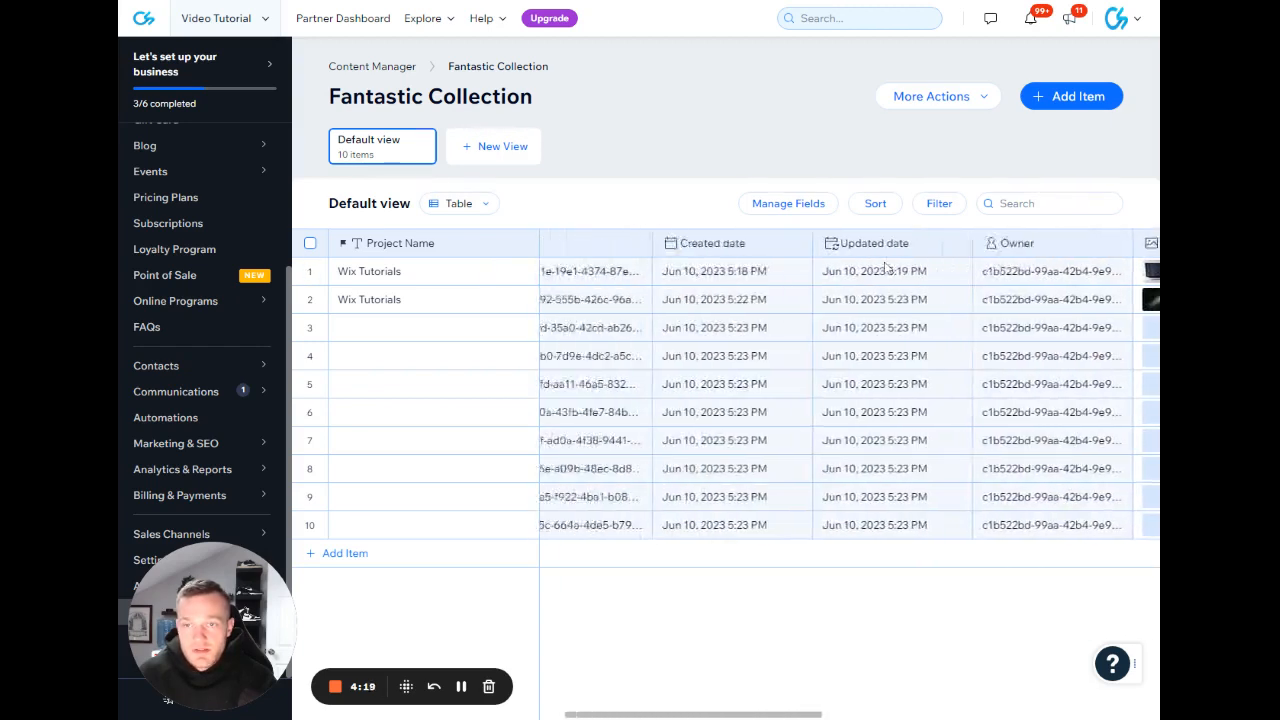
Hide the Created date, Updated date, Owner and ID system fields from the collection.
left_click(832, 205)
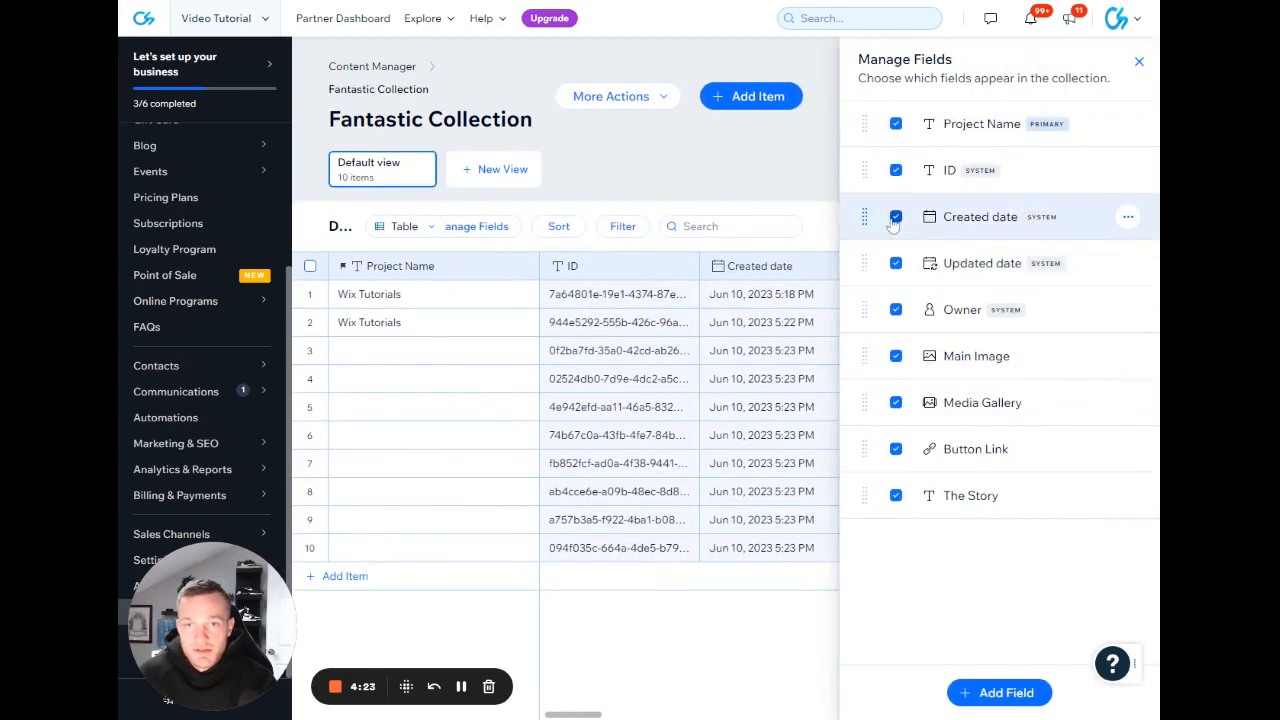
left_click(895, 220)
left_click(895, 264)
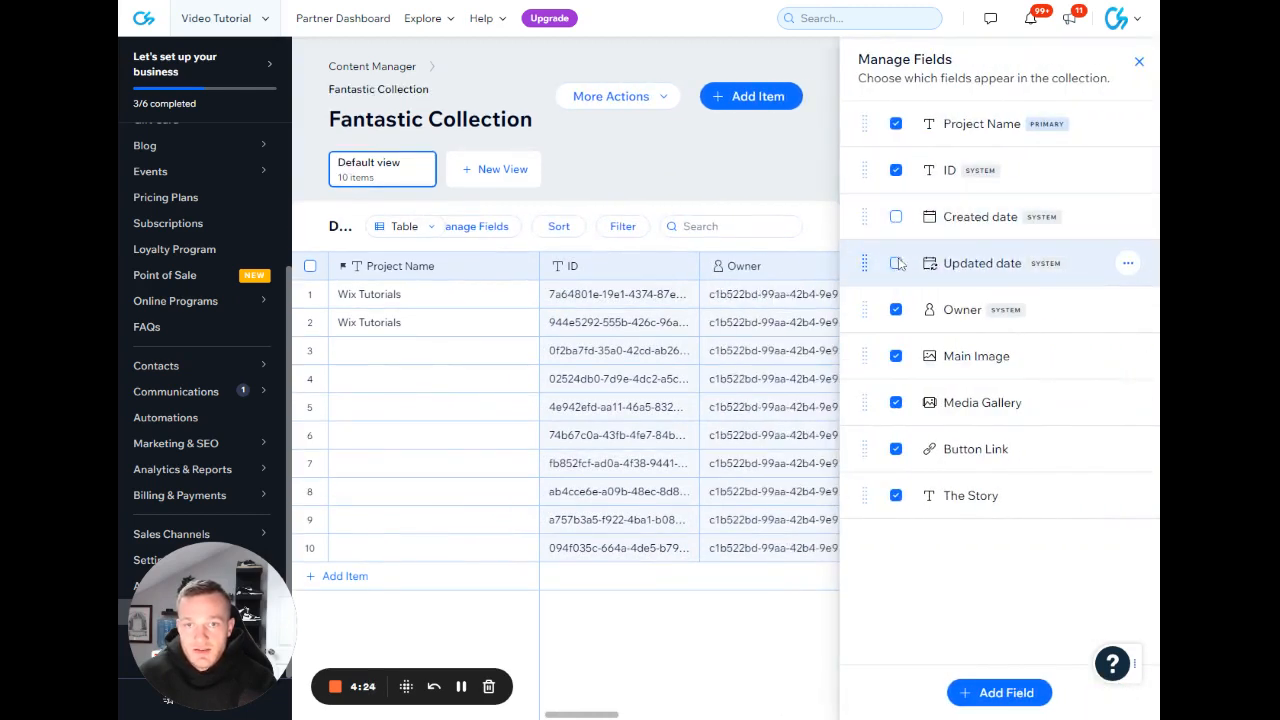
left_click(896, 311)
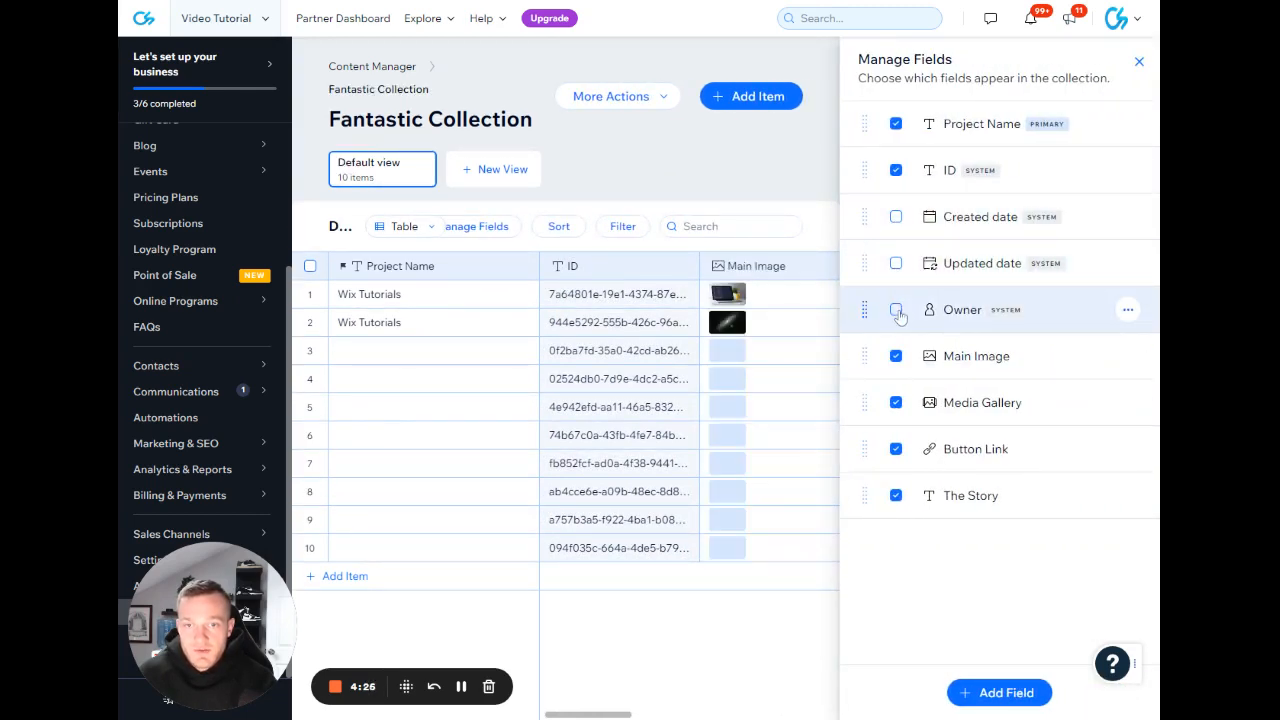
left_click(896, 172)
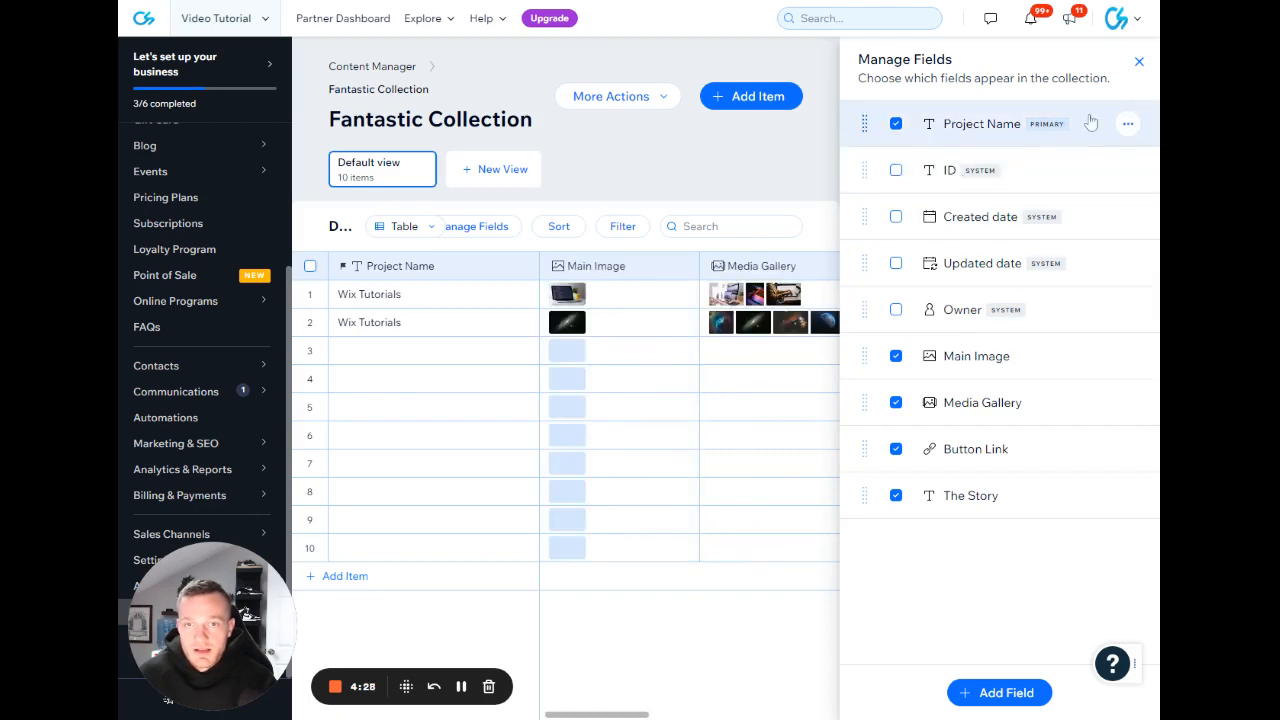
left_click(1137, 64)
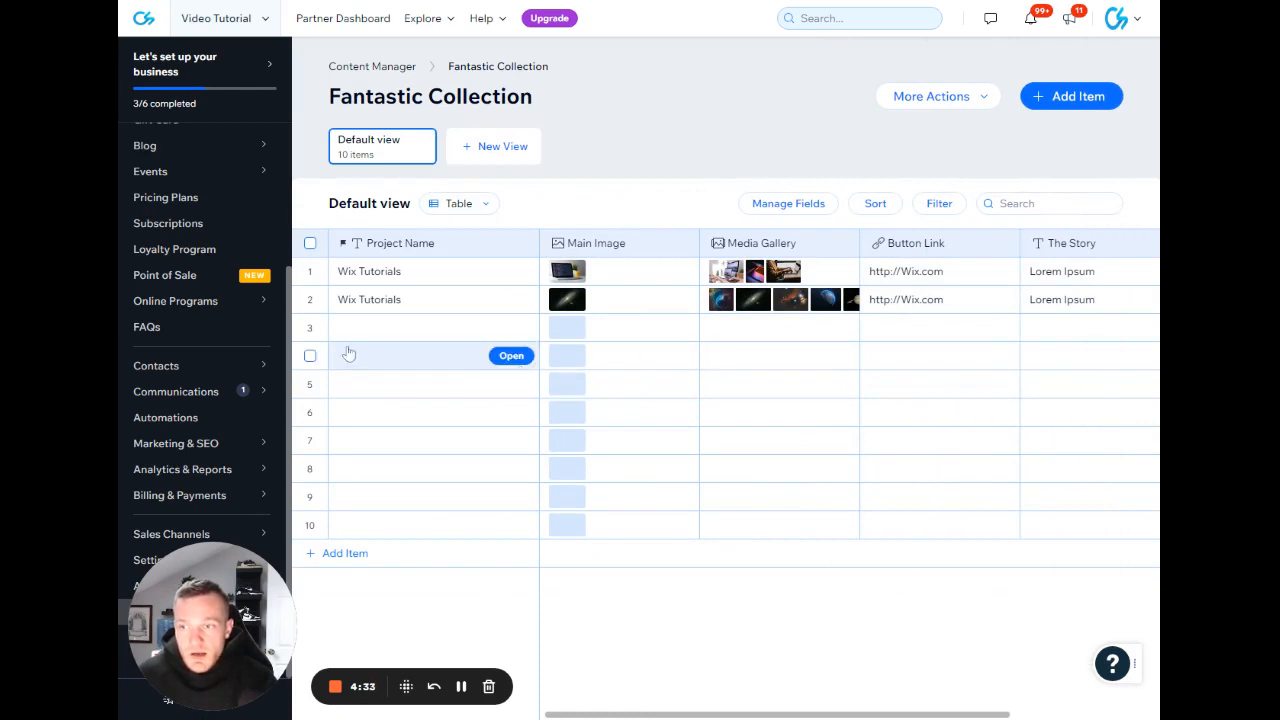
Delete the eight blank items in rows 3 to 10 of the collection.
left_click(310, 327)
left_click(310, 355)
left_click(310, 384)
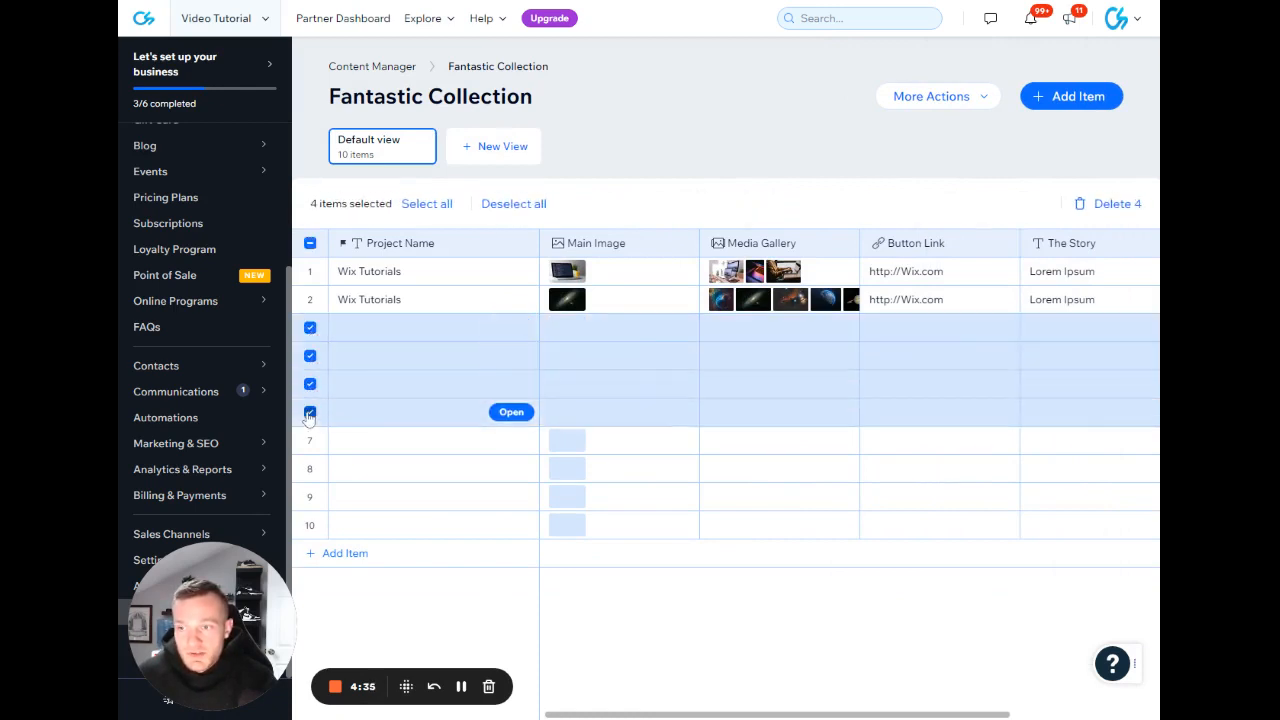
left_click(310, 412)
left_click(310, 440)
left_click(310, 468)
left_click(310, 497)
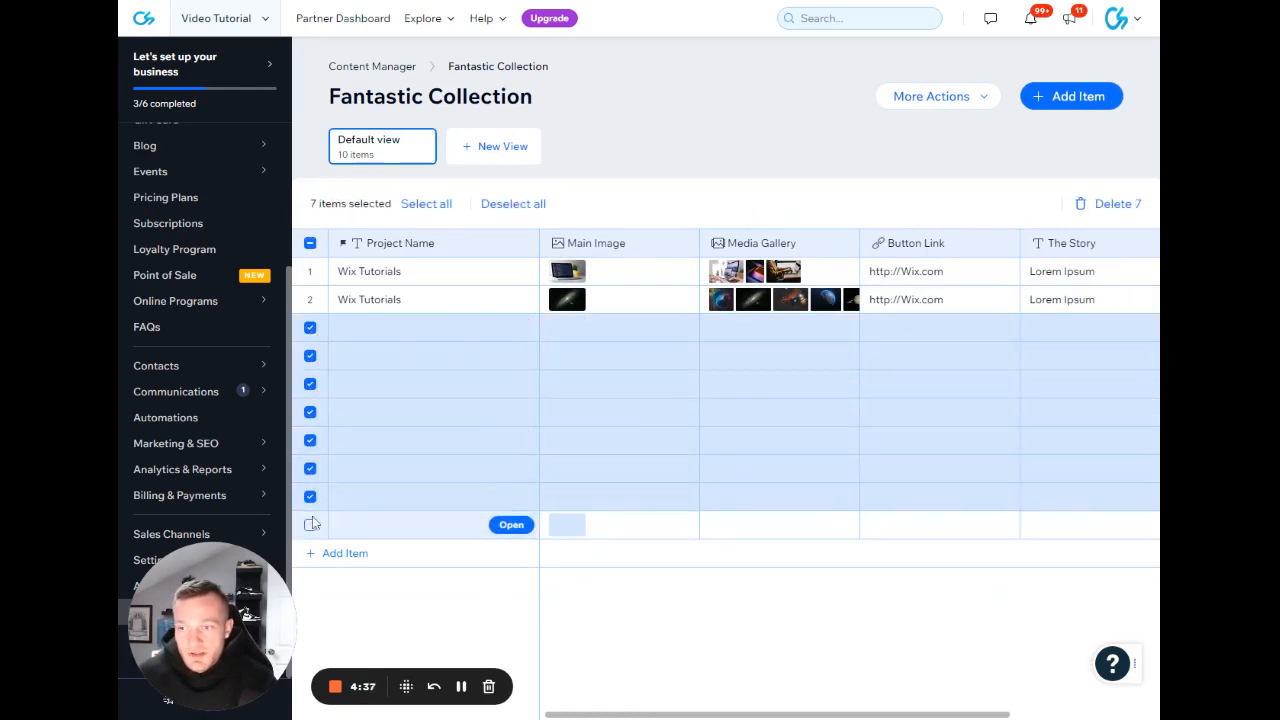
left_click(310, 525)
left_click(1090, 203)
left_click(785, 403)
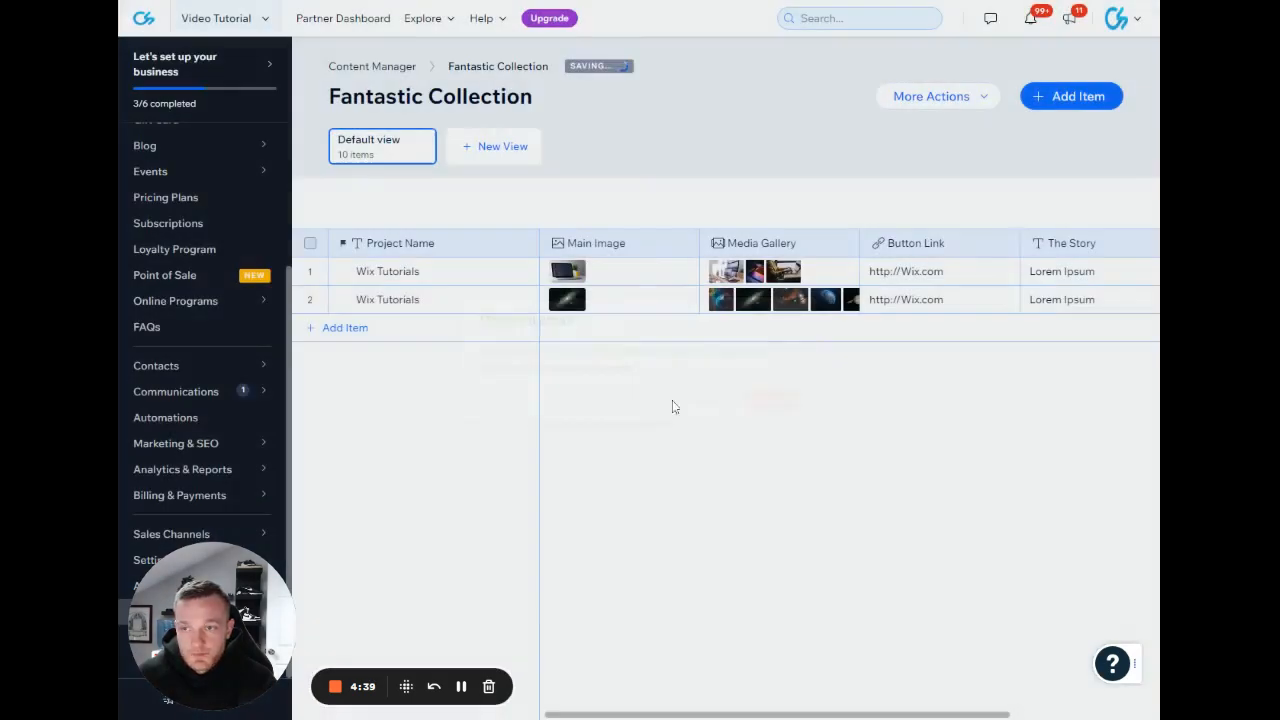
Change the second item's project name to Wix Video.
left_click(420, 299)
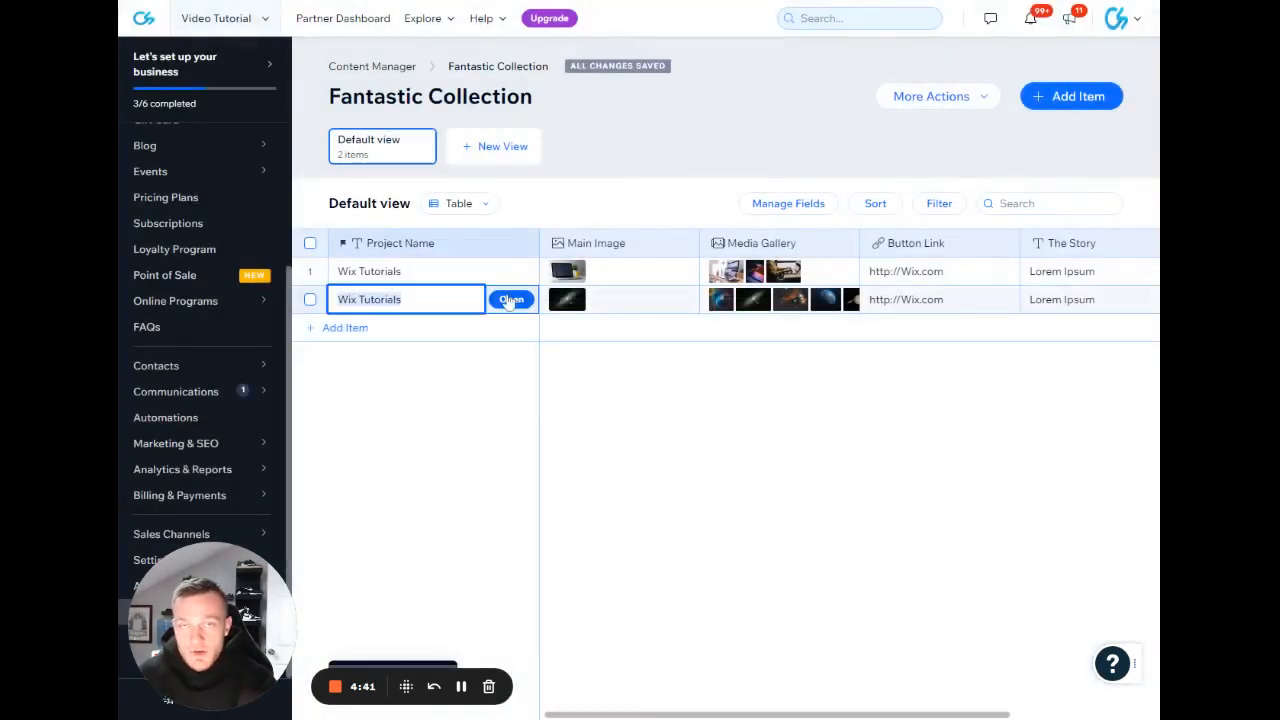
left_click(408, 300)
left_click_drag(408, 300, 365, 300)
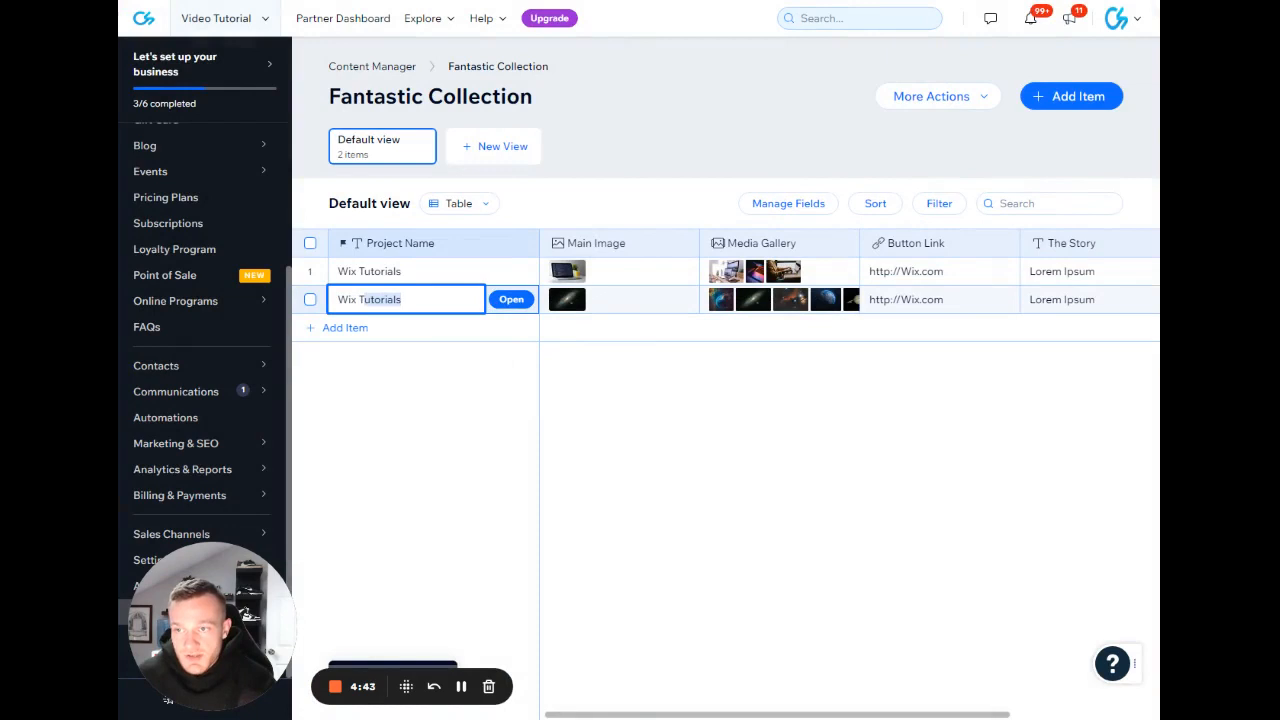
type("Video")
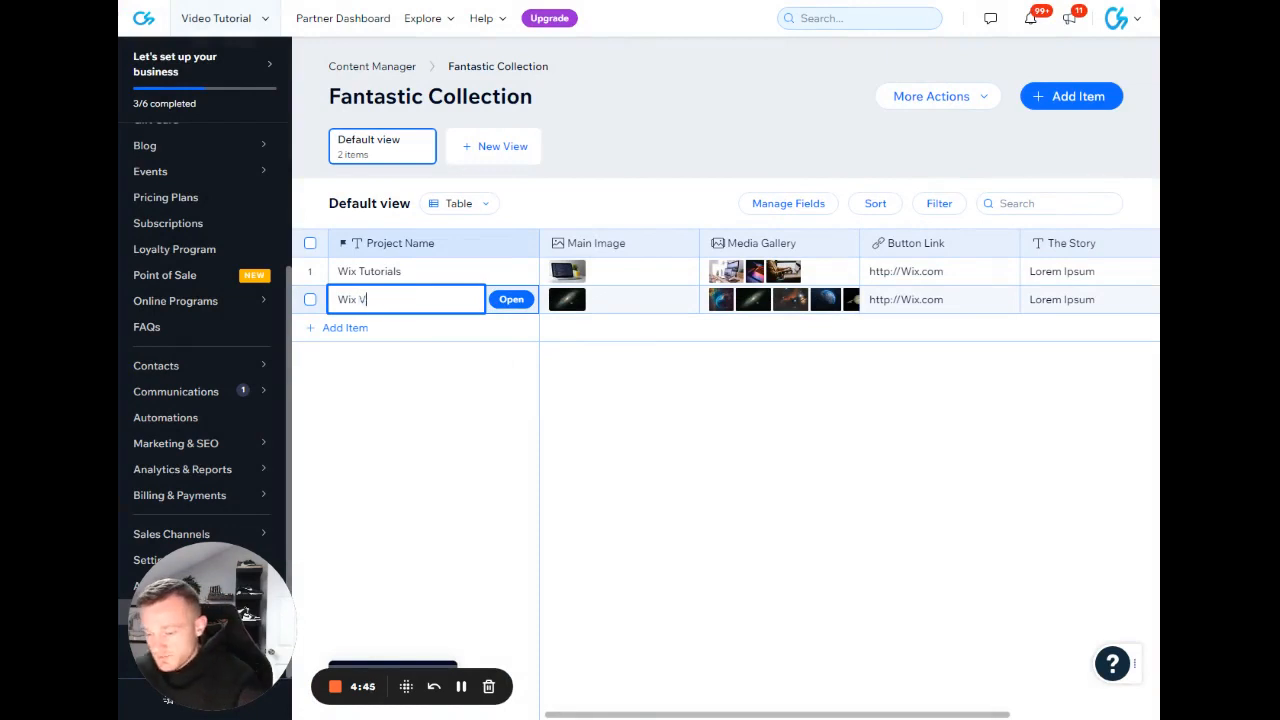
Replace the Wix Video item's main image with the full moon photo from the site files.
left_click(567, 300)
left_click(567, 300)
scroll(575, 366, "down", 5)
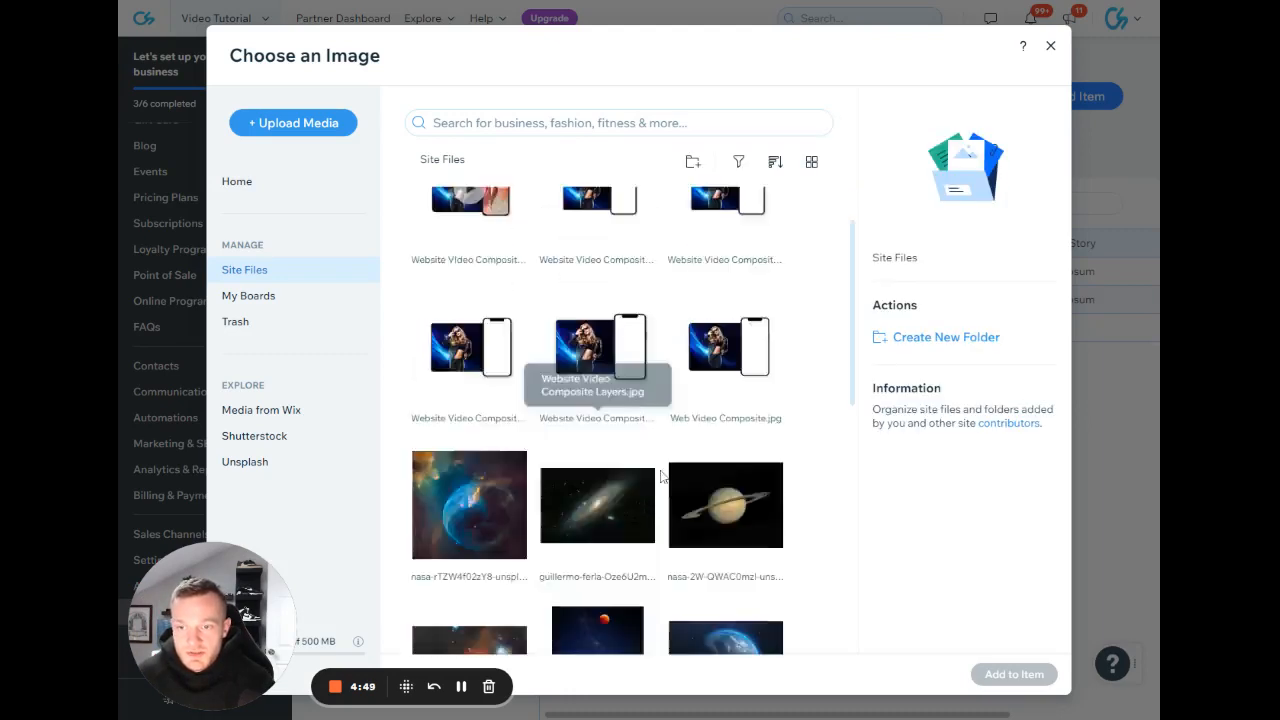
left_click(597, 440)
left_click(1013, 674)
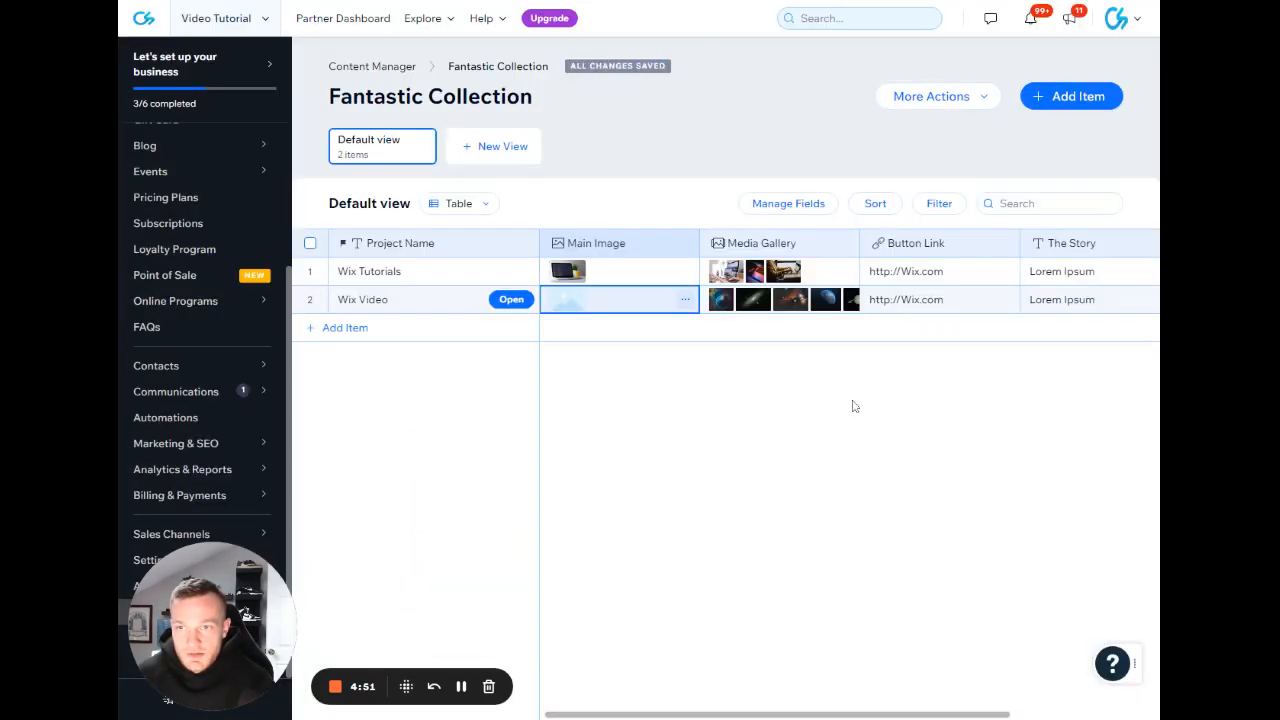
Remove all images from the Wix Video item's media gallery.
left_click(745, 300)
left_click(745, 300)
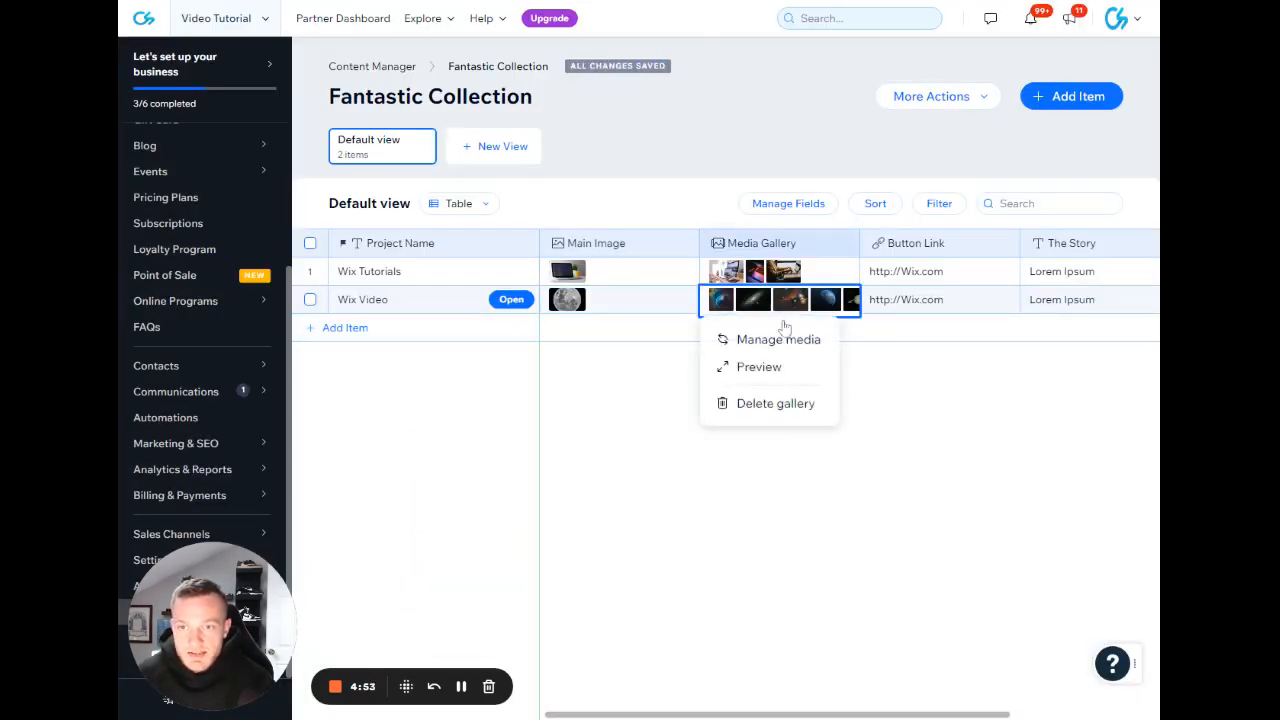
left_click(778, 341)
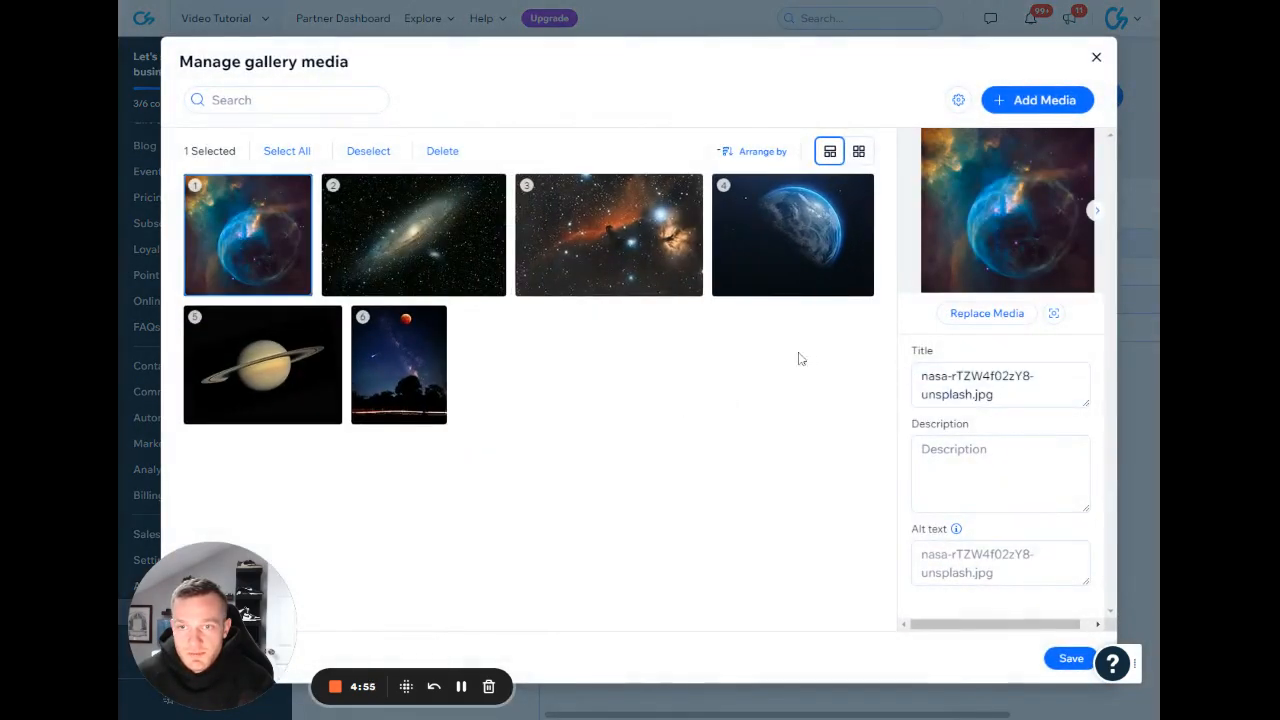
left_click(303, 151)
left_click(357, 151)
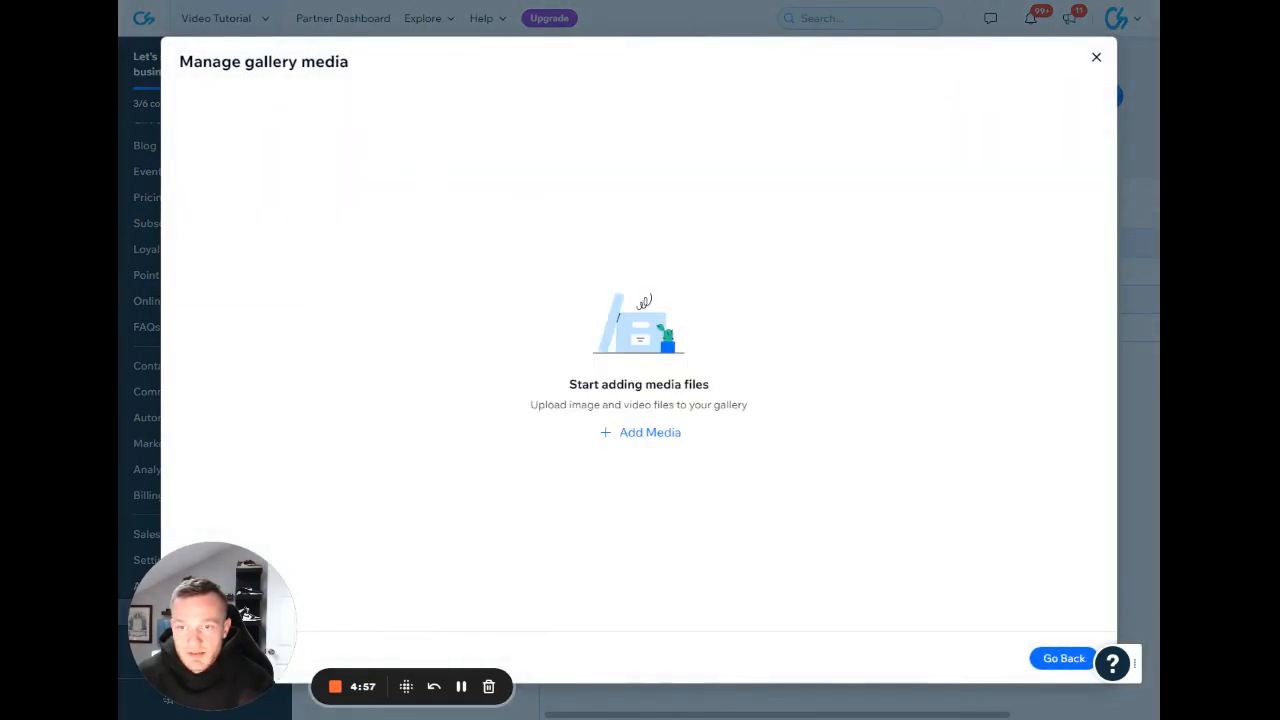
Add six site images, from the purple nebula and moon through the second orange nebula, to the Wix Video gallery and save it.
left_click(651, 433)
scroll(663, 423, "down", 5)
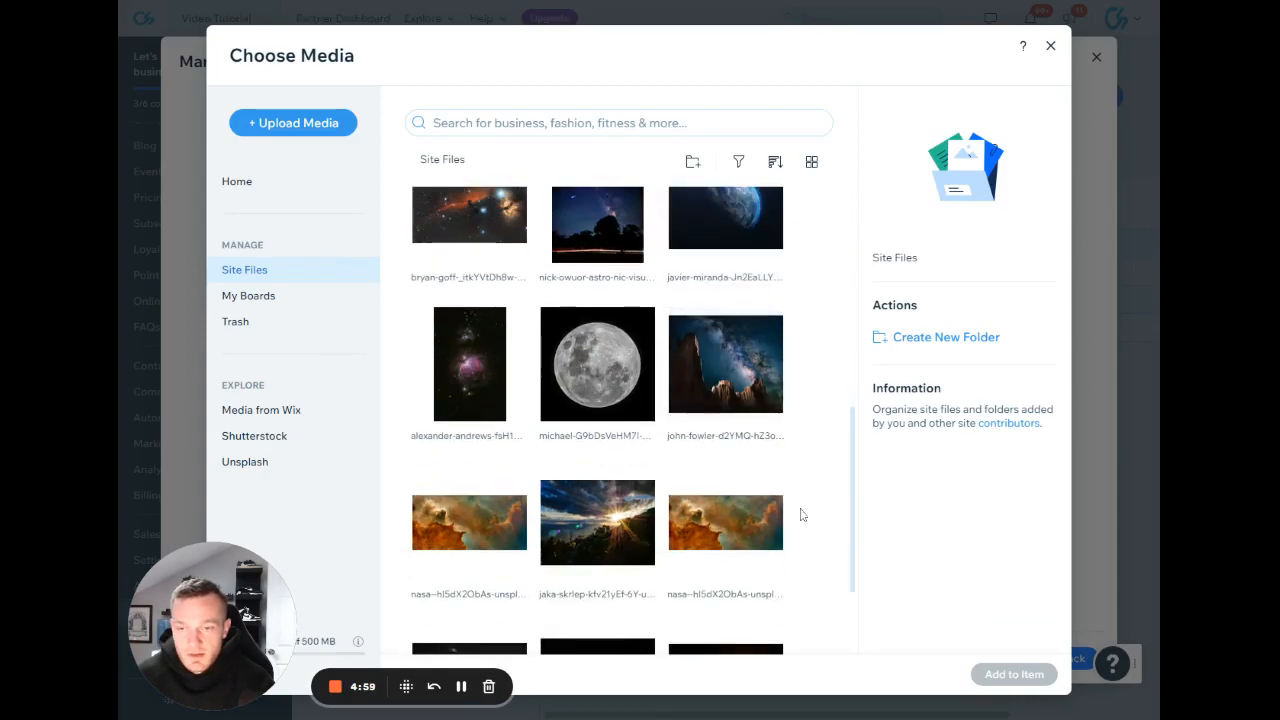
left_click_drag(803, 514, 474, 374)
left_click(1014, 674)
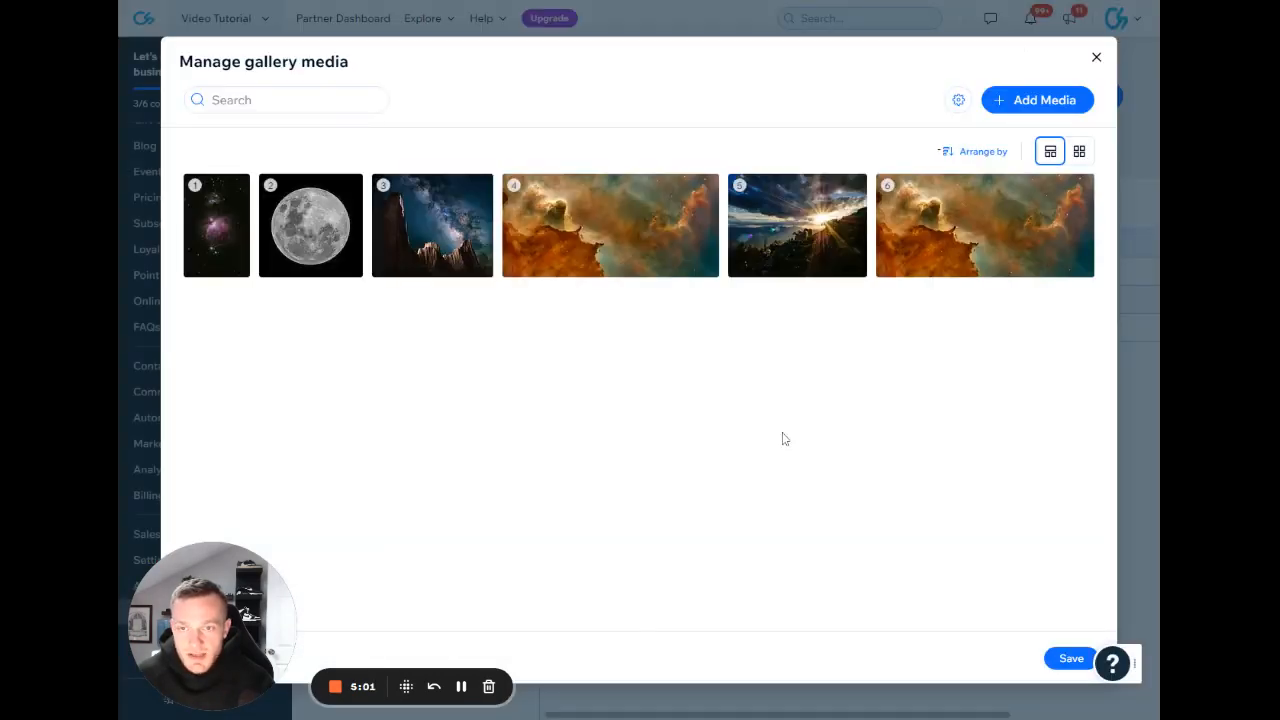
left_click(1070, 658)
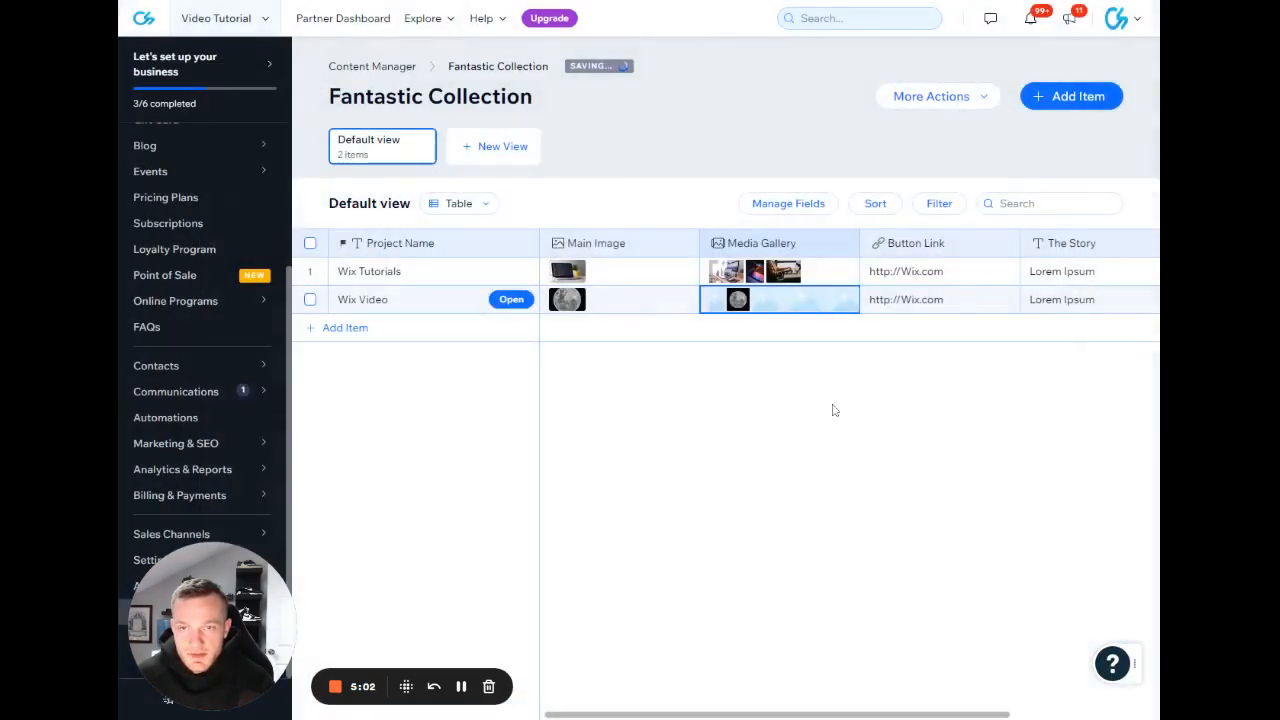
Extend the Wix Video item's The Story text to four repetitions of Lorem Ipsum.
scroll(933, 299, "right", 2)
left_click(928, 308)
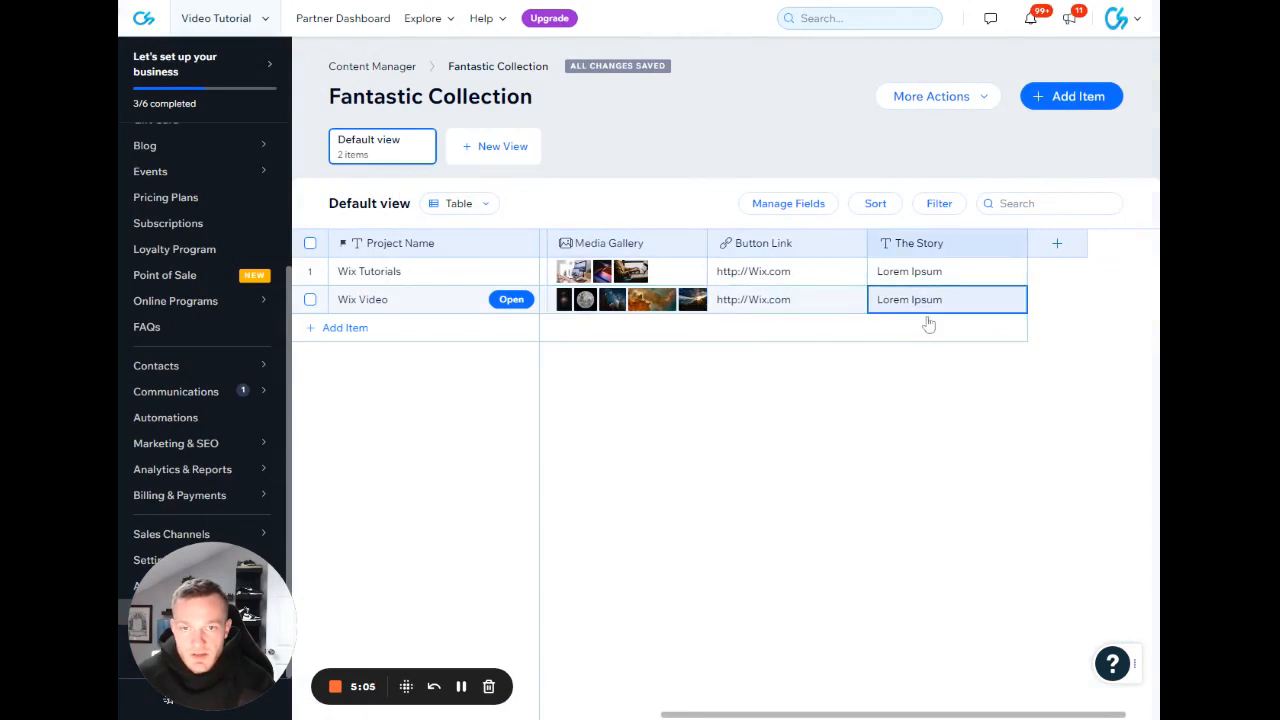
left_click(928, 308)
key("ctrl+a")
key("ctrl+c")
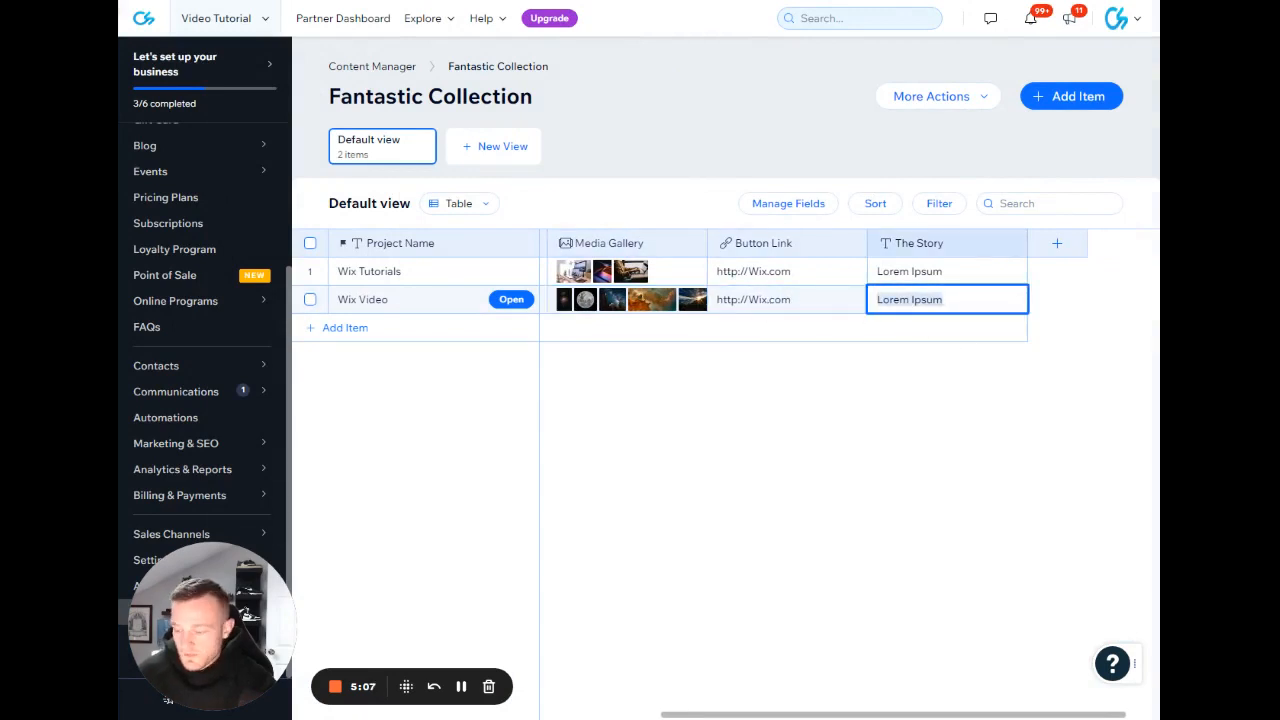
left_click(978, 301)
key("ctrl+v")
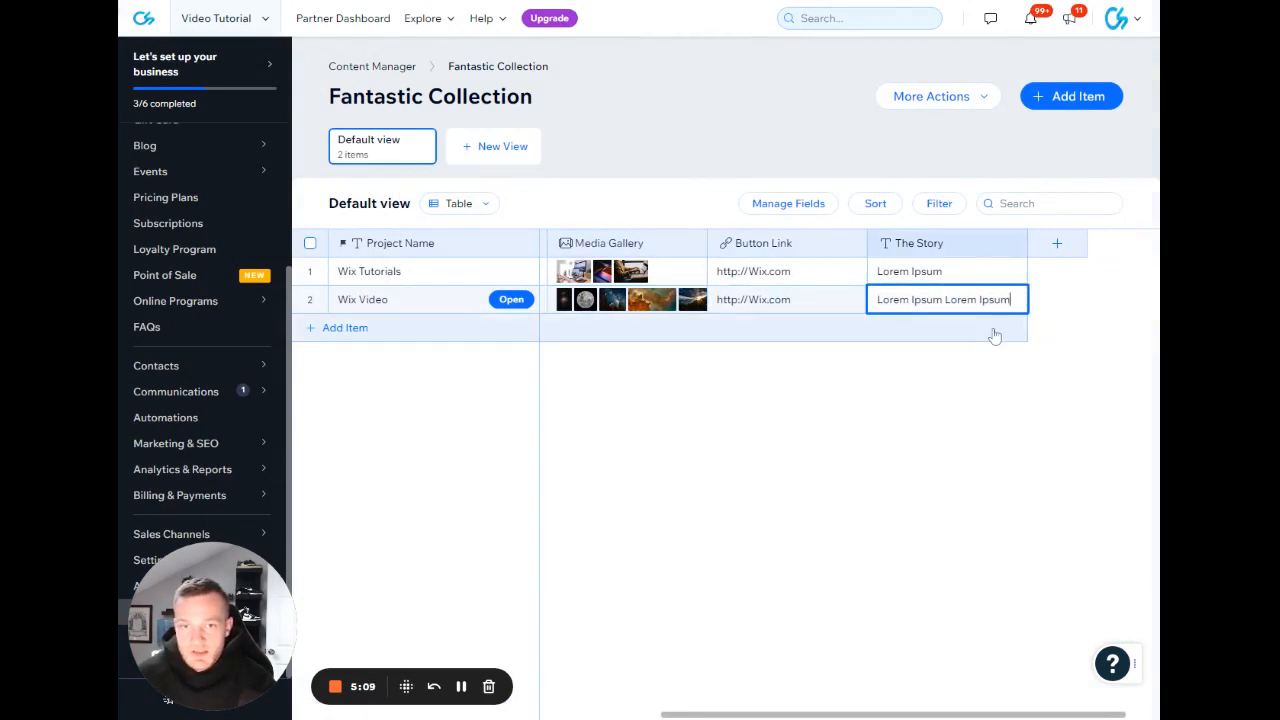
key("ctrl+v")
key("ctrl+v")
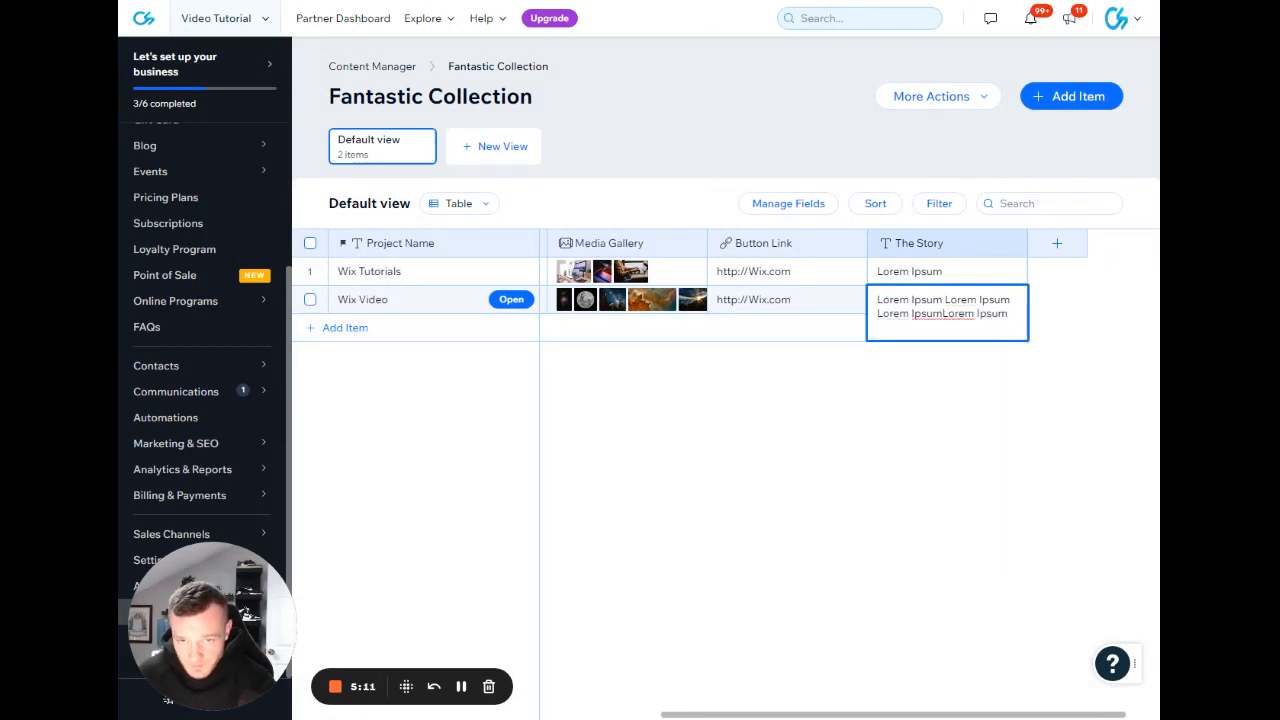
Copy the whole Lorem Ipsum story text and paste it repeatedly at its end until it fills ten lines.
key("ctrl+shift+Left")
key("ctrl+shift+Left")
key("ctrl+shift+Left")
key("ctrl+shift+Left")
key("ctrl+shift+Left")
key("ctrl+shift+Left")
key("ctrl+shift+Left")
key("ctrl+shift+Left")
double_click(982, 303)
key("ctrl+c")
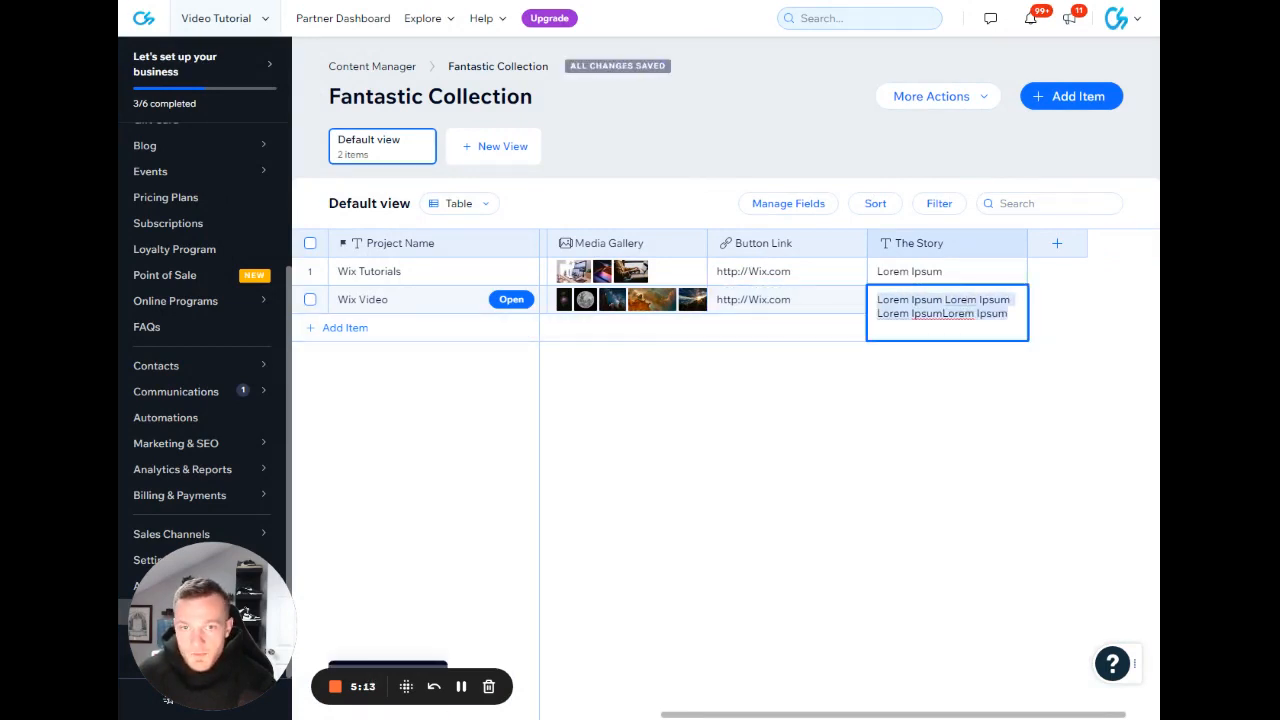
left_click(1009, 314)
left_click(1054, 322)
double_click(988, 307)
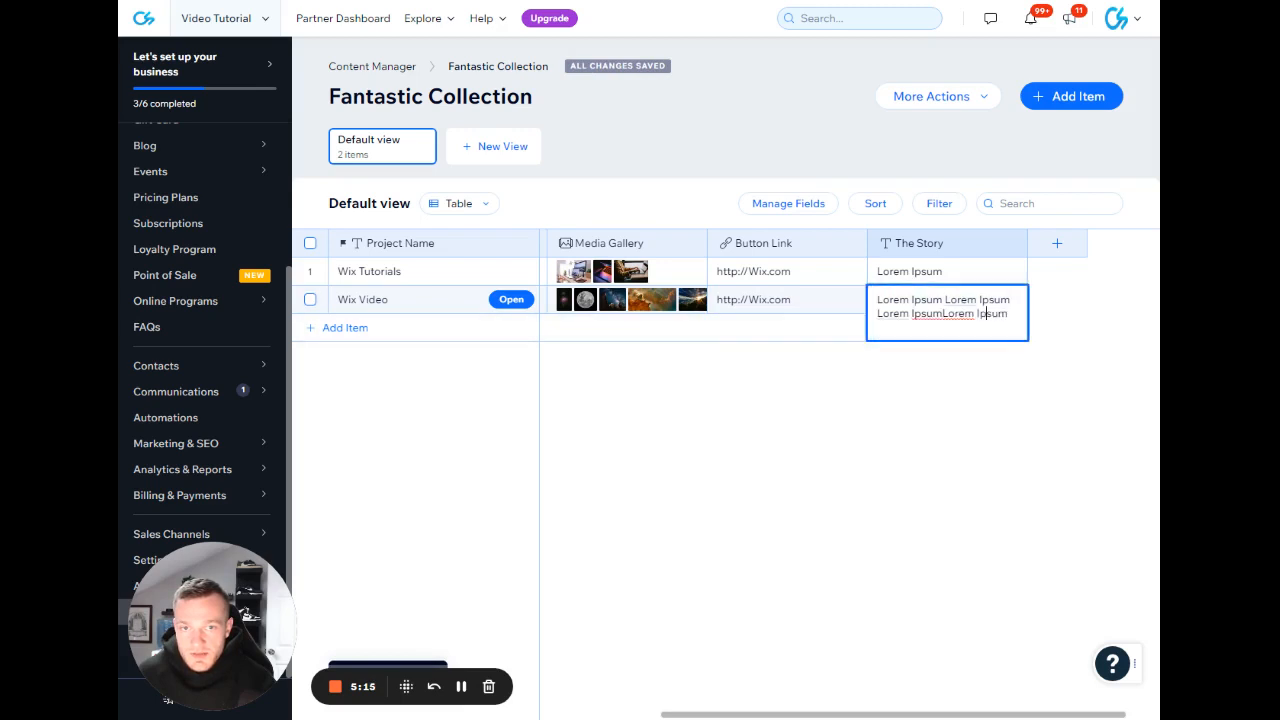
key("ctrl+v")
key("ctrl+v")
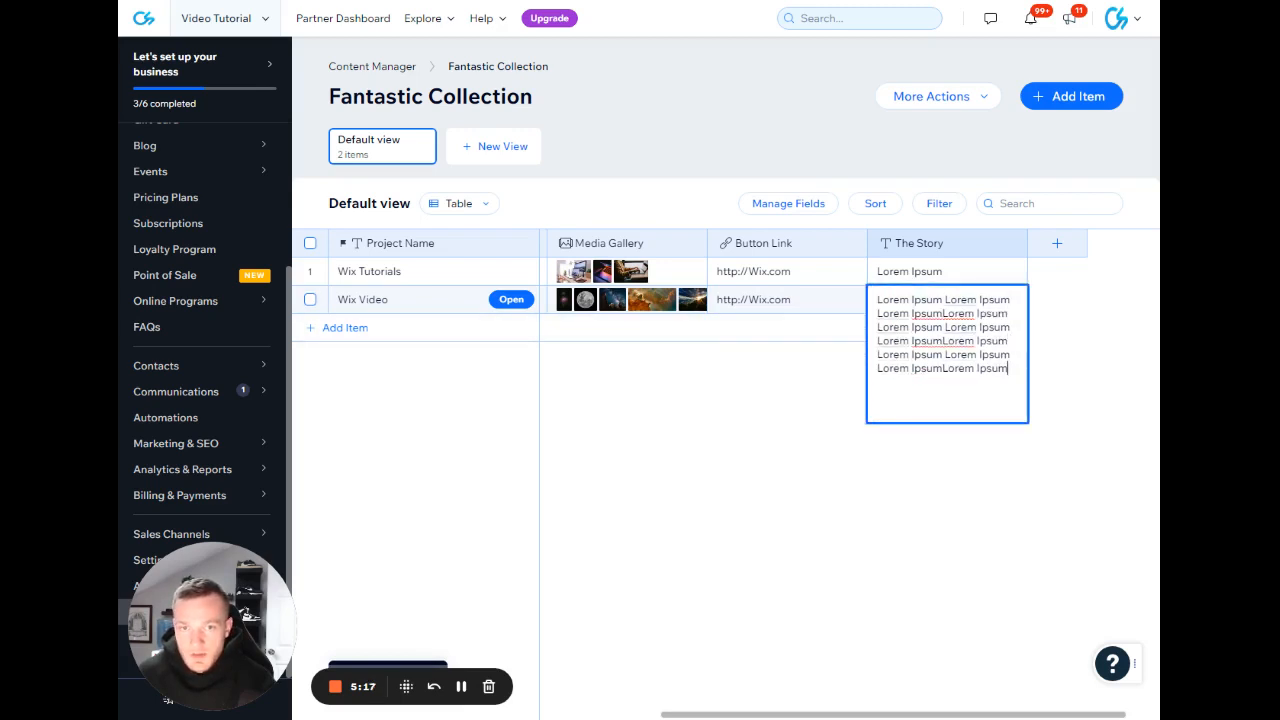
key("ctrl+v")
key("ctrl+v")
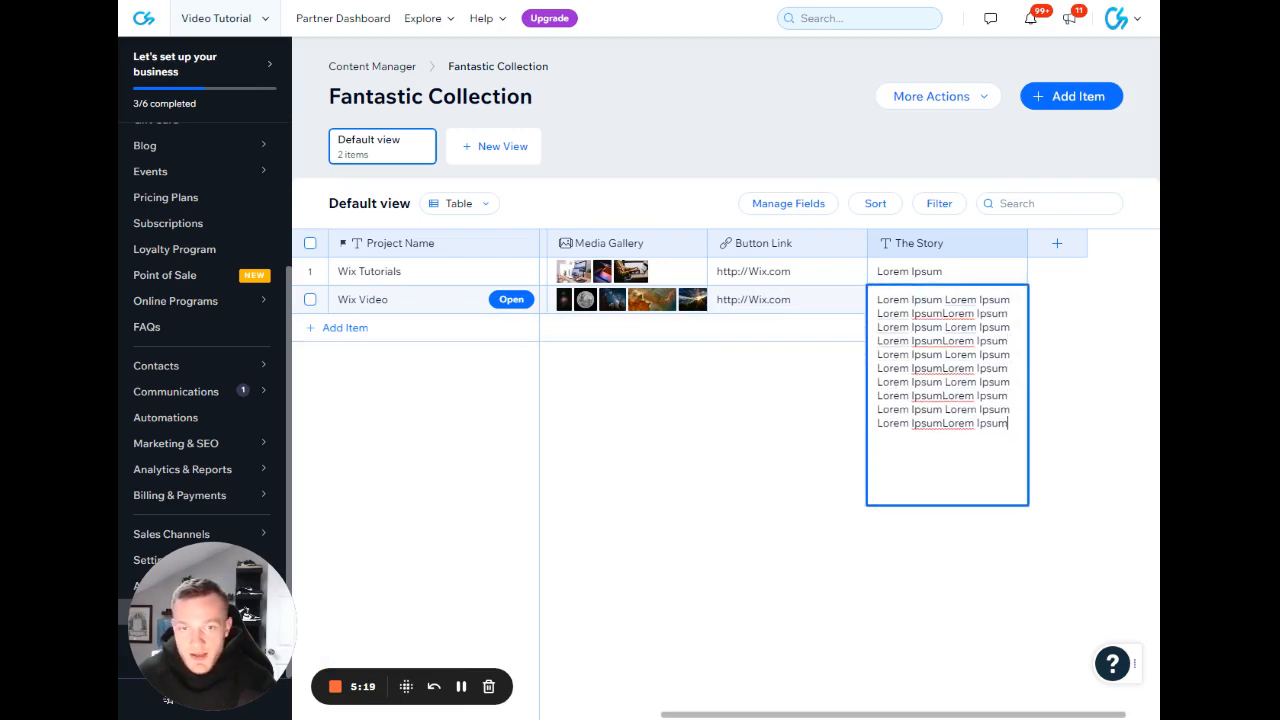
left_click(1066, 384)
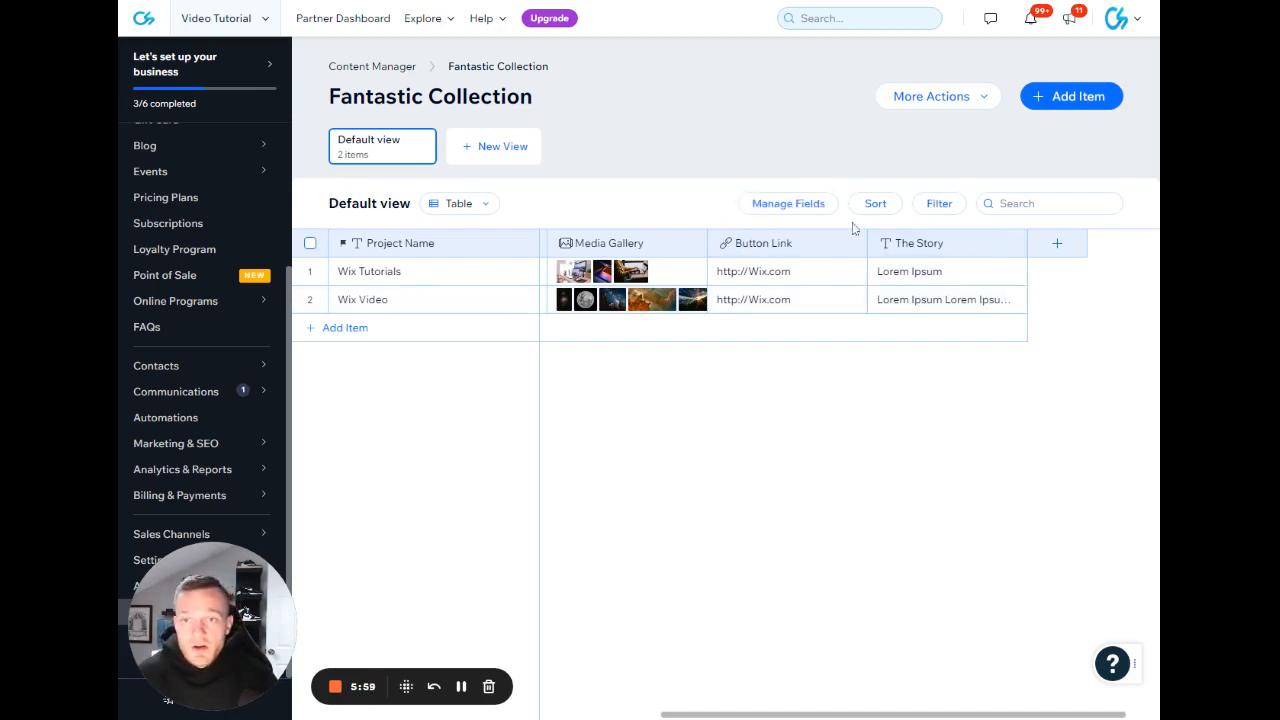
left_click(765, 205)
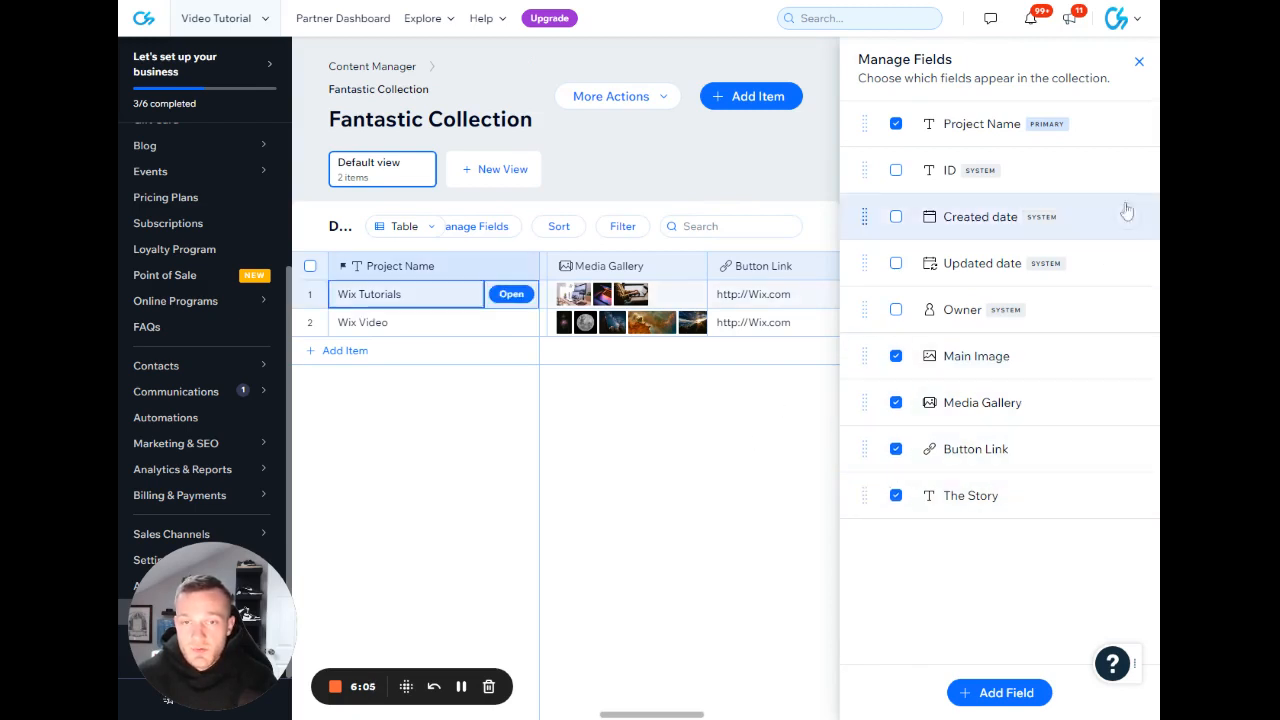
left_click(1138, 61)
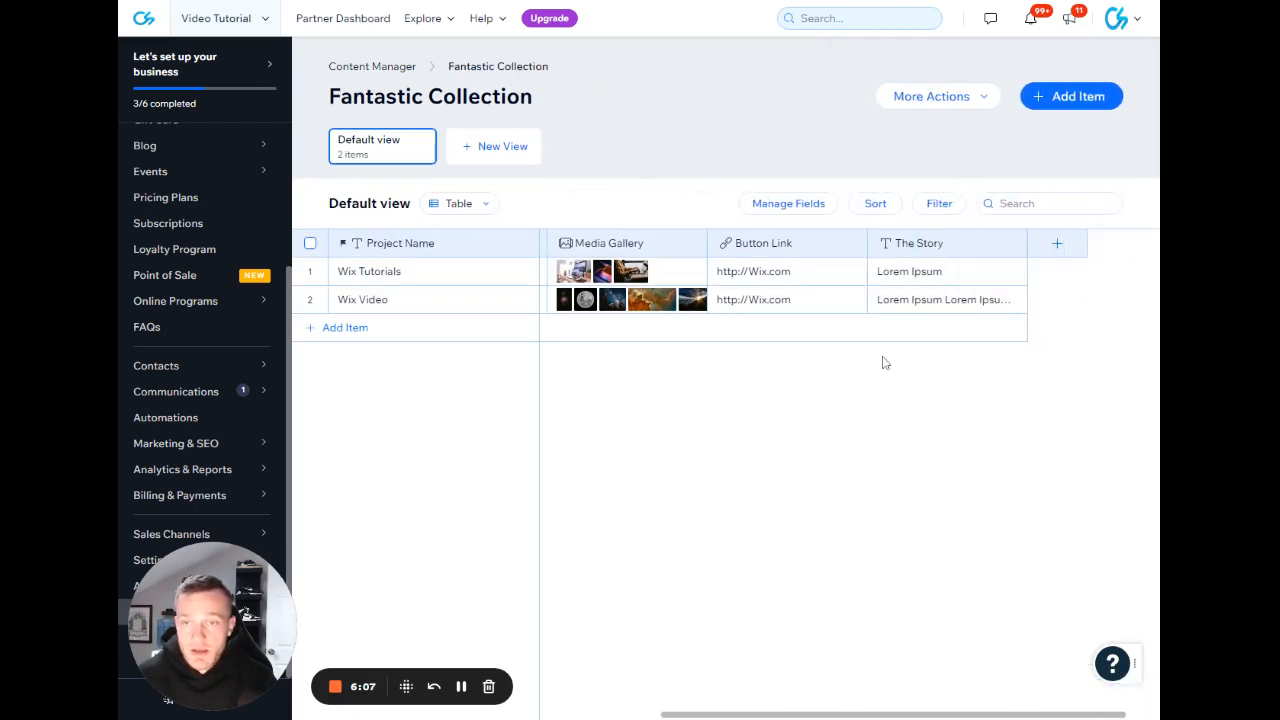
Review the collection's sorting explanation and the fields and order available for a new sort, without adding one.
left_click(877, 208)
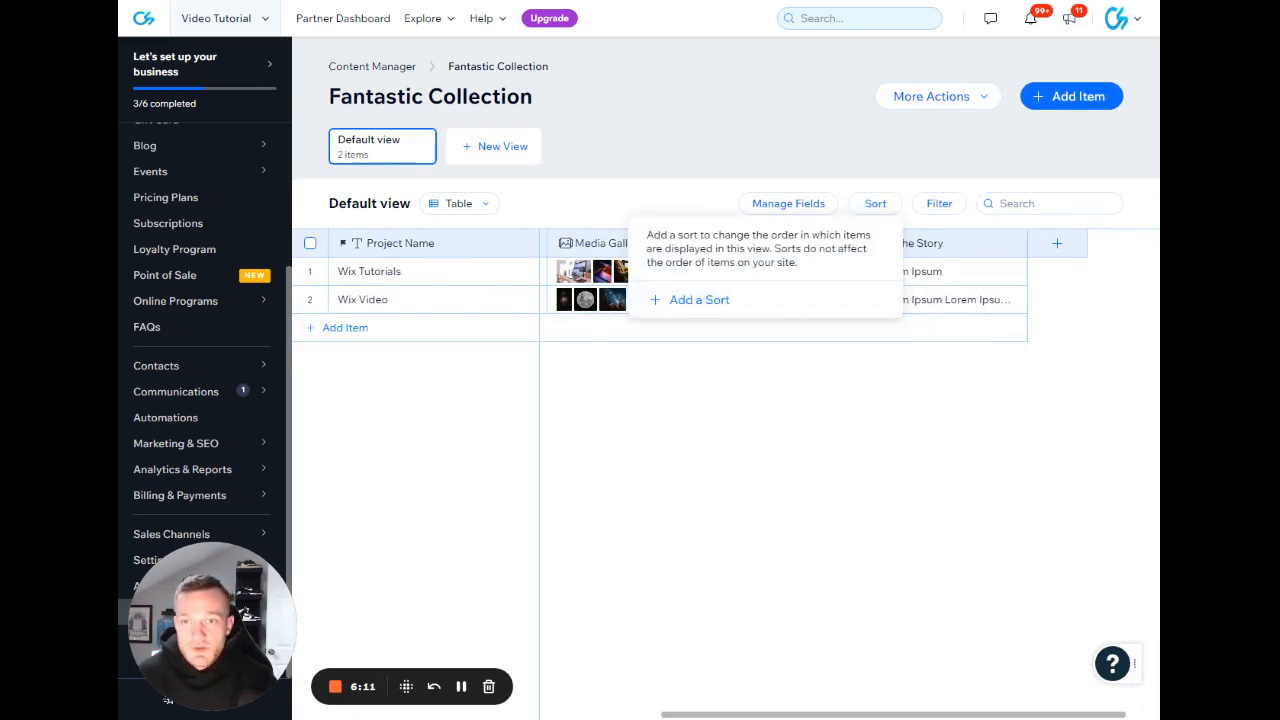
left_click_drag(666, 236, 803, 266)
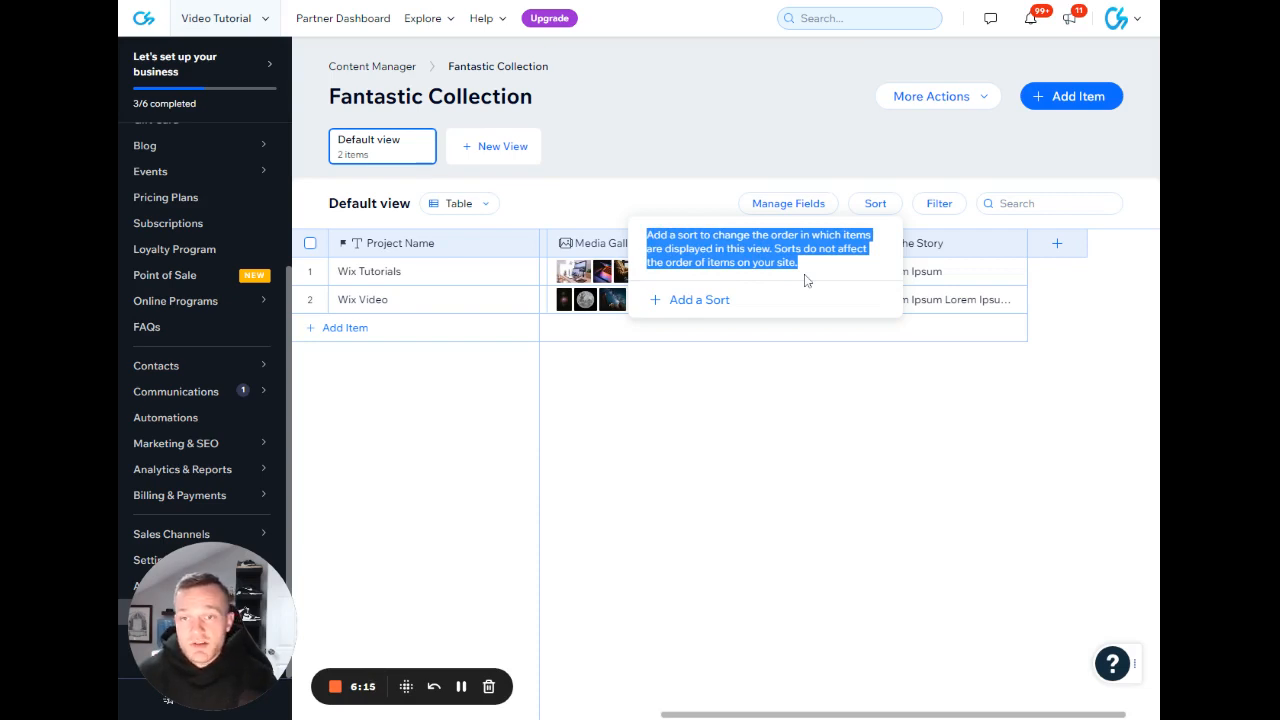
left_click(929, 383)
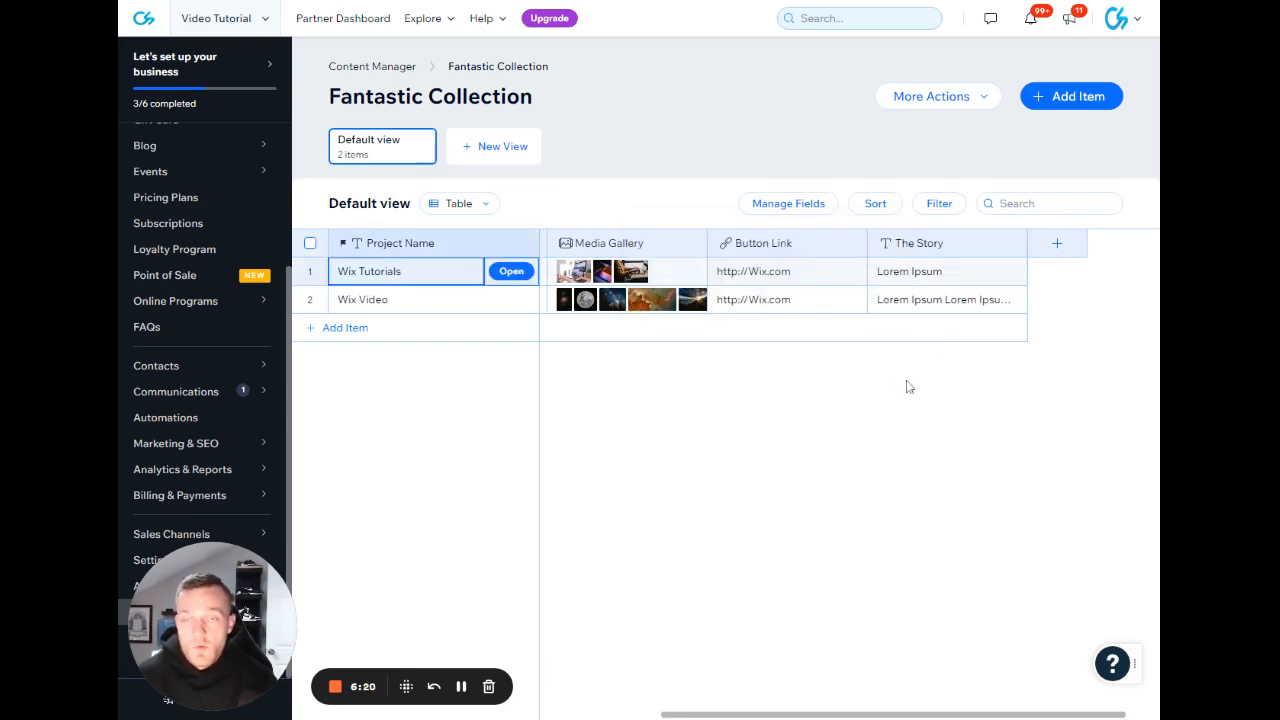
left_click(875, 205)
left_click(702, 298)
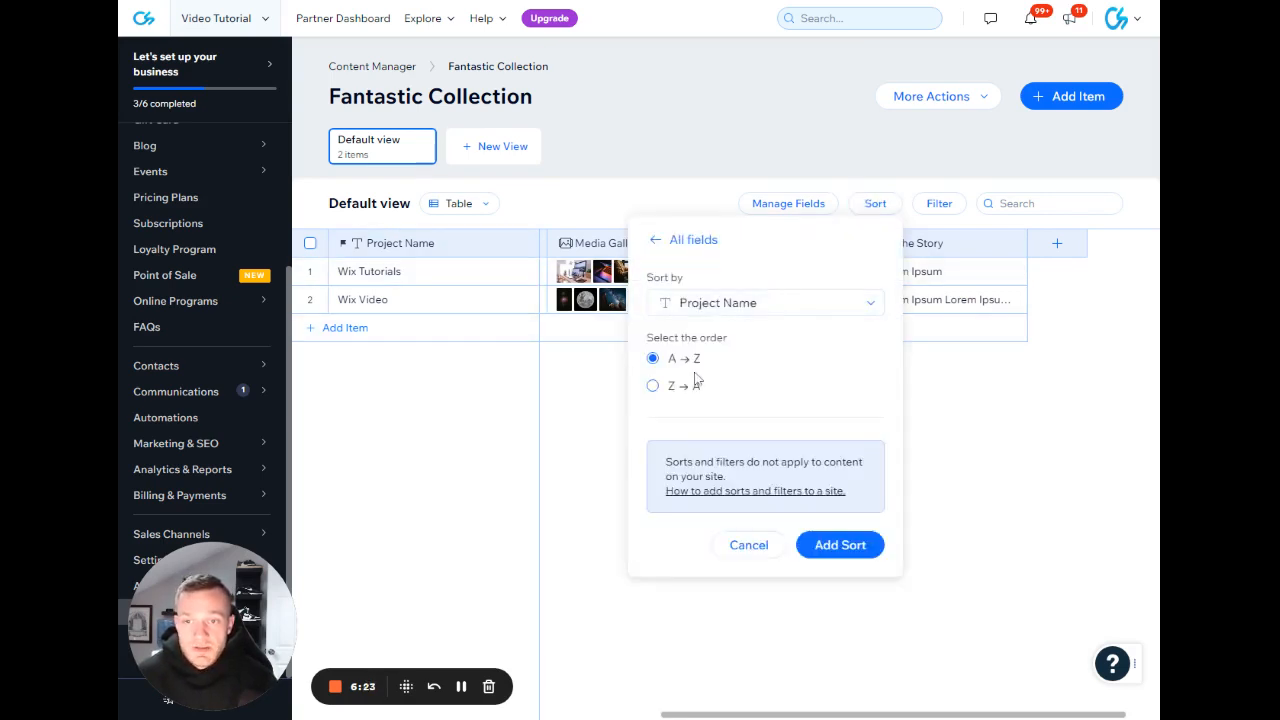
left_click(770, 304)
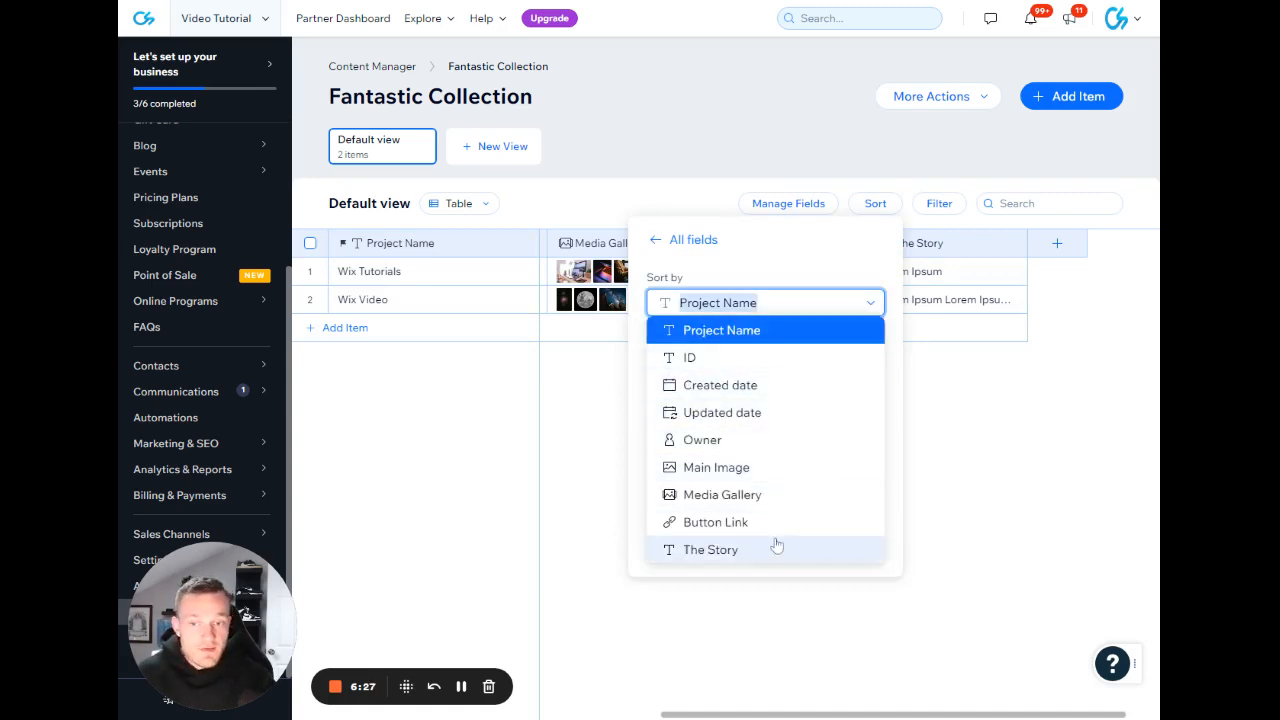
left_click(970, 479)
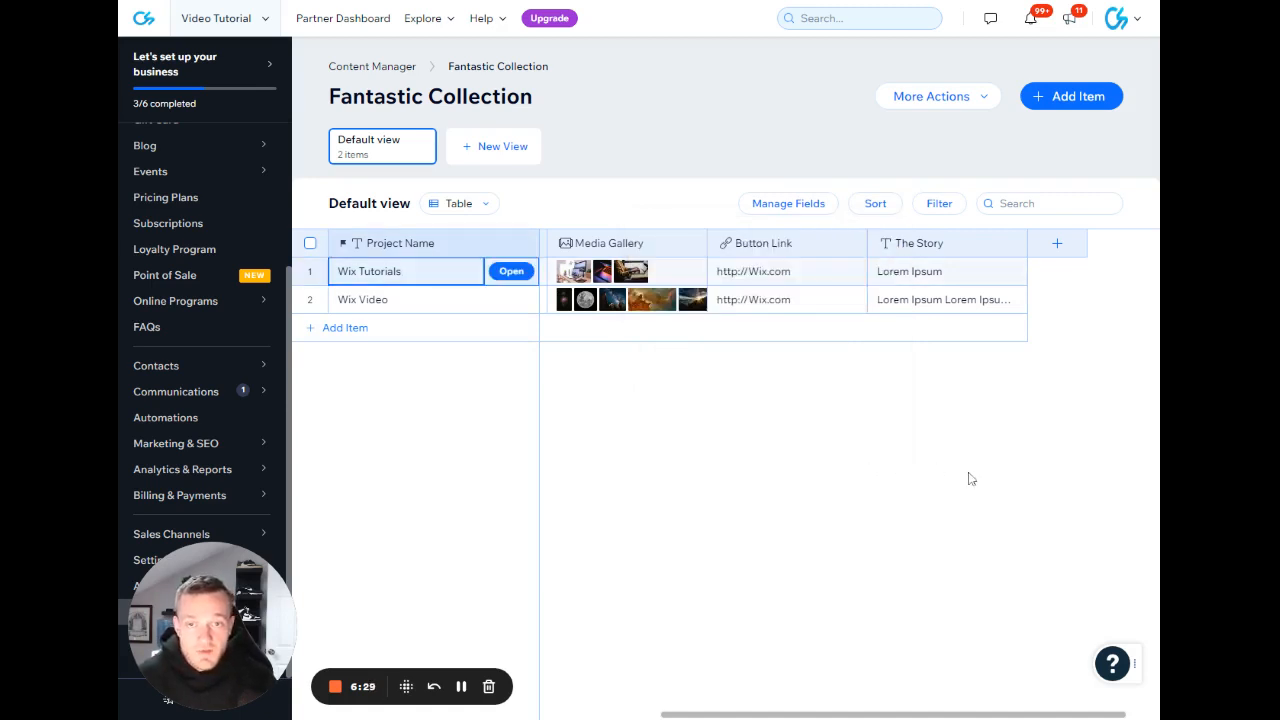
Examine the field, condition and value settings offered for a new filter, and close them without adding a filter.
left_click(939, 203)
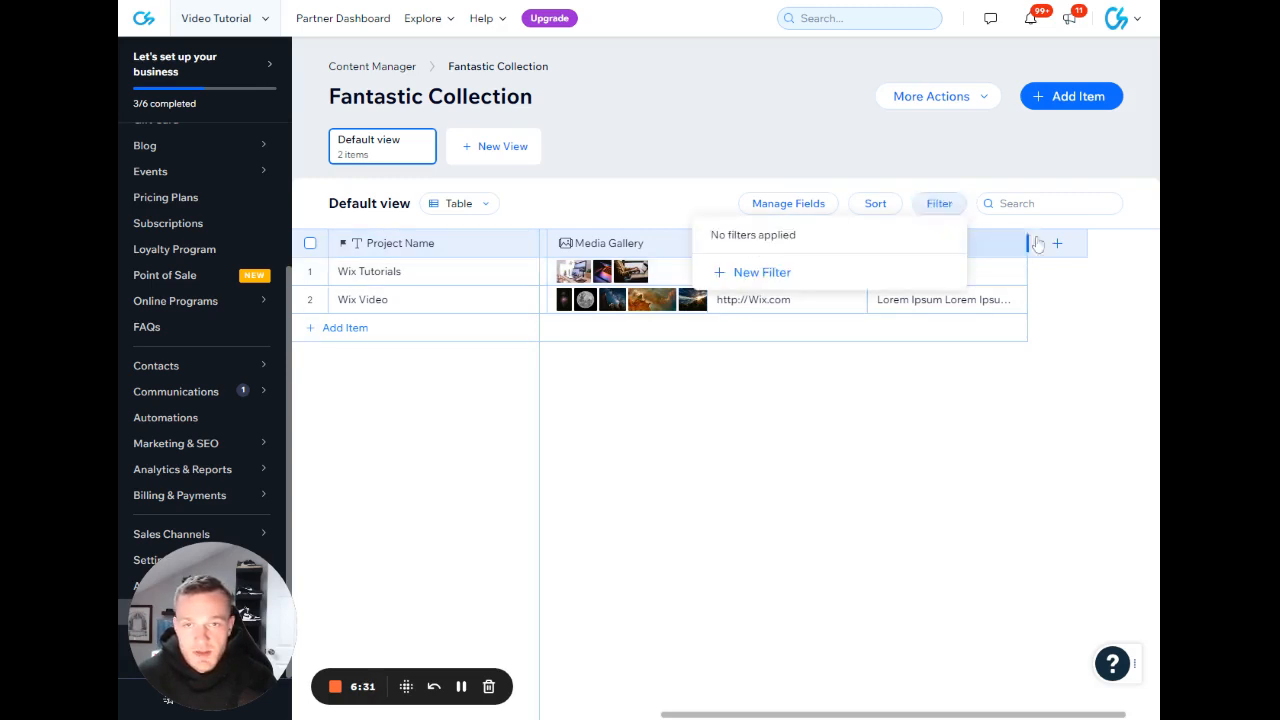
left_click(762, 271)
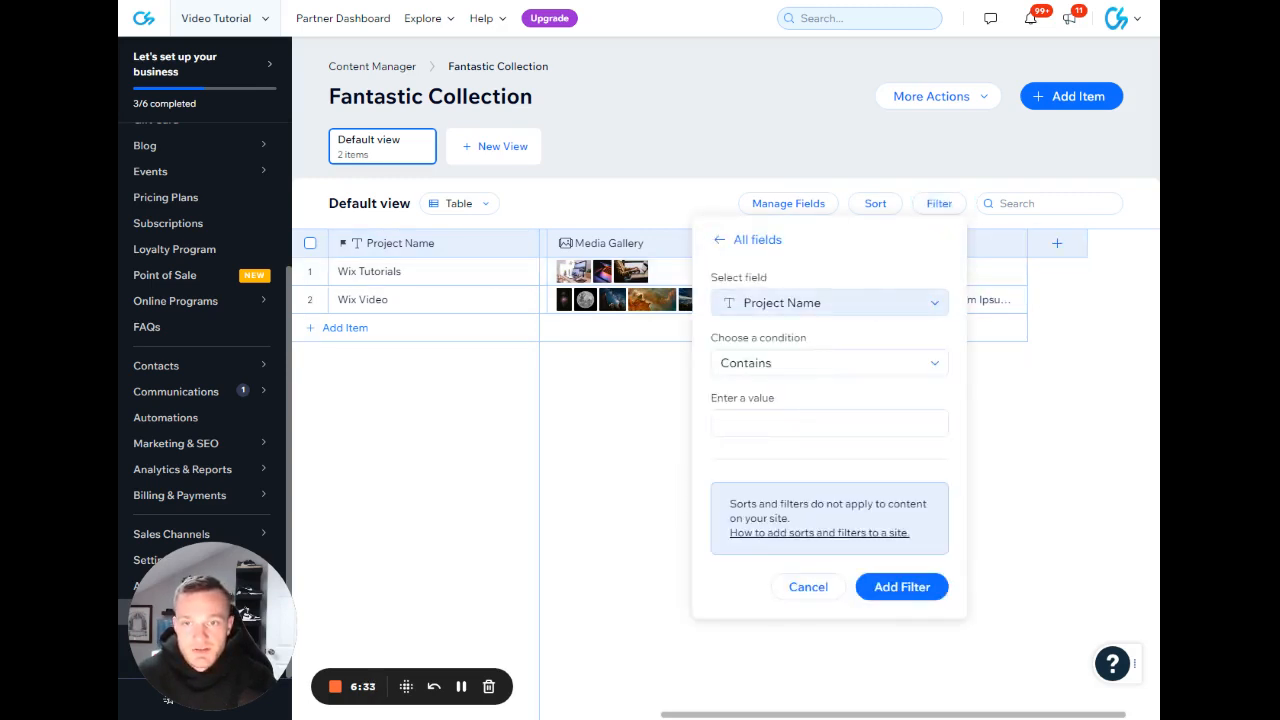
left_click(894, 290)
left_click(897, 290)
left_click(880, 342)
left_click(899, 342)
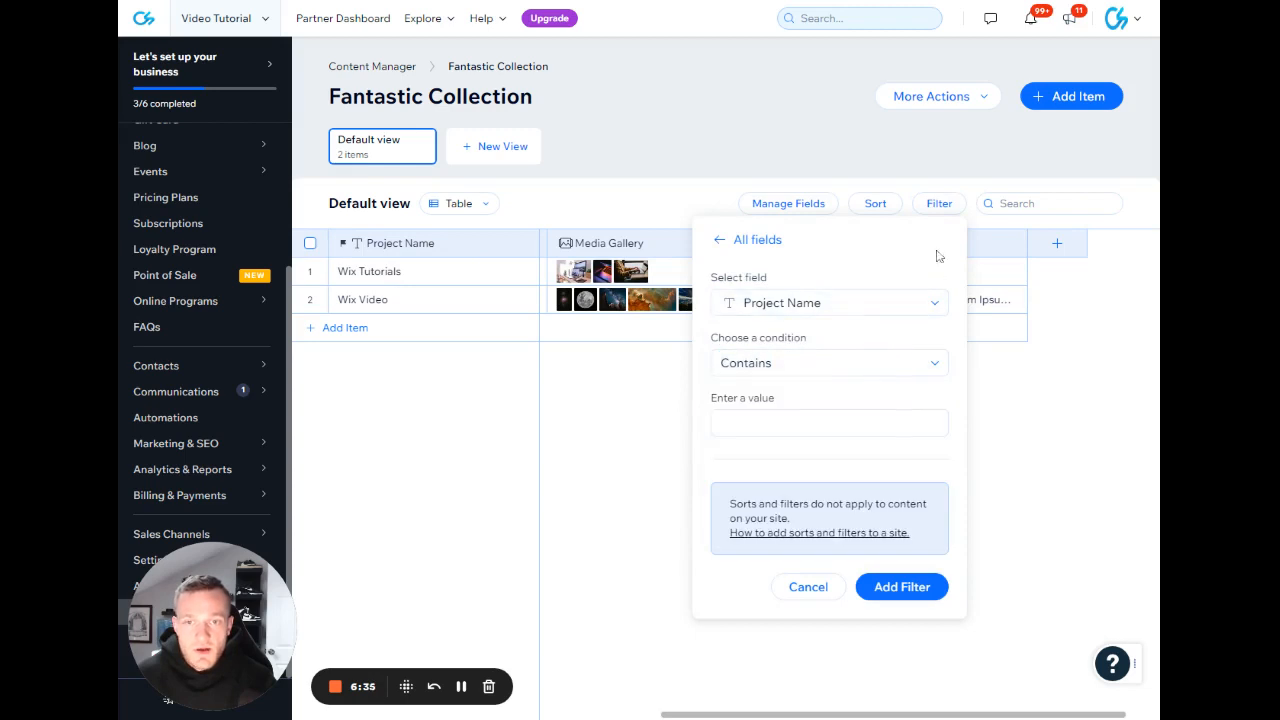
left_click(1010, 483)
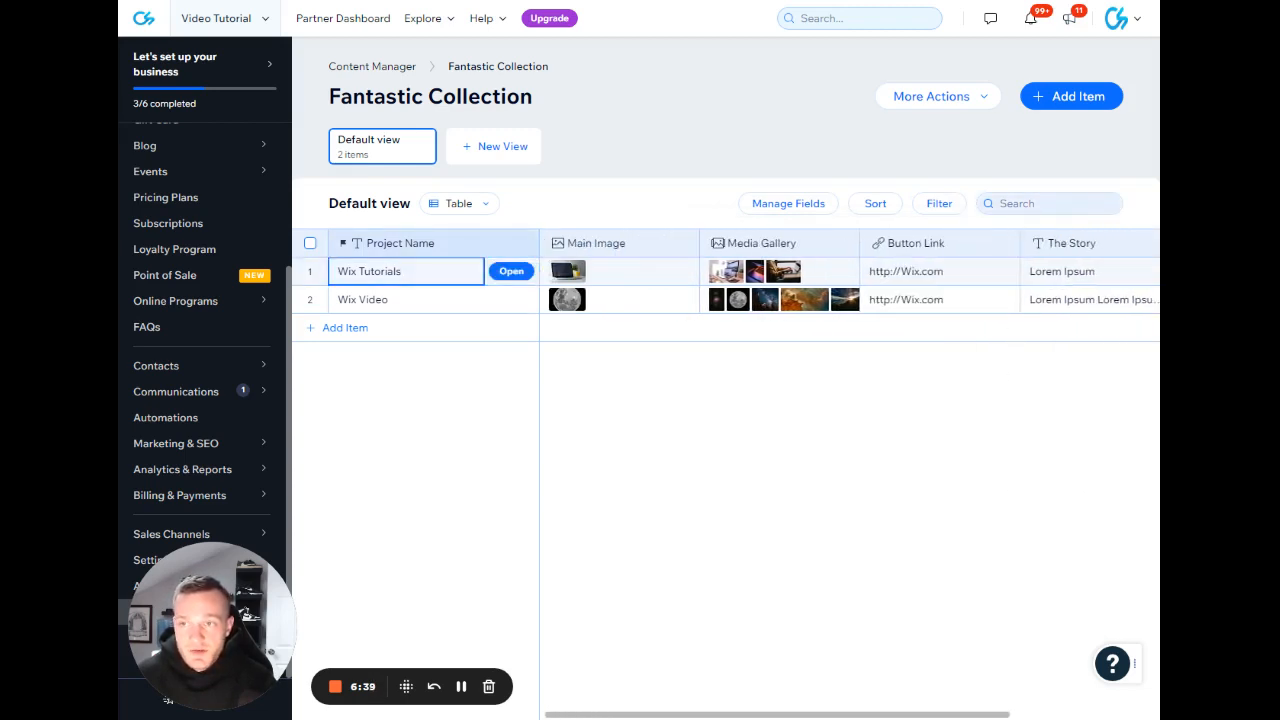
Preview the collection's default view in the List and Gallery layouts, and return it to Table.
left_click(459, 203)
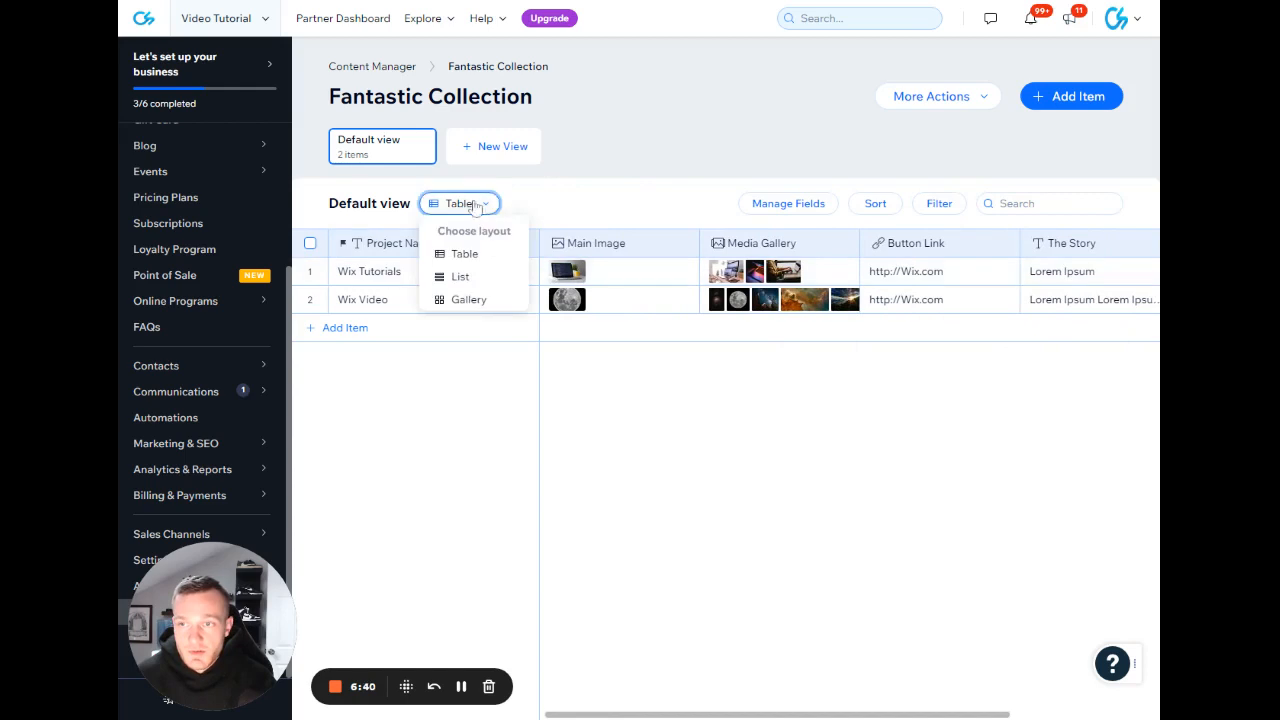
left_click(485, 277)
left_click(476, 203)
left_click(480, 298)
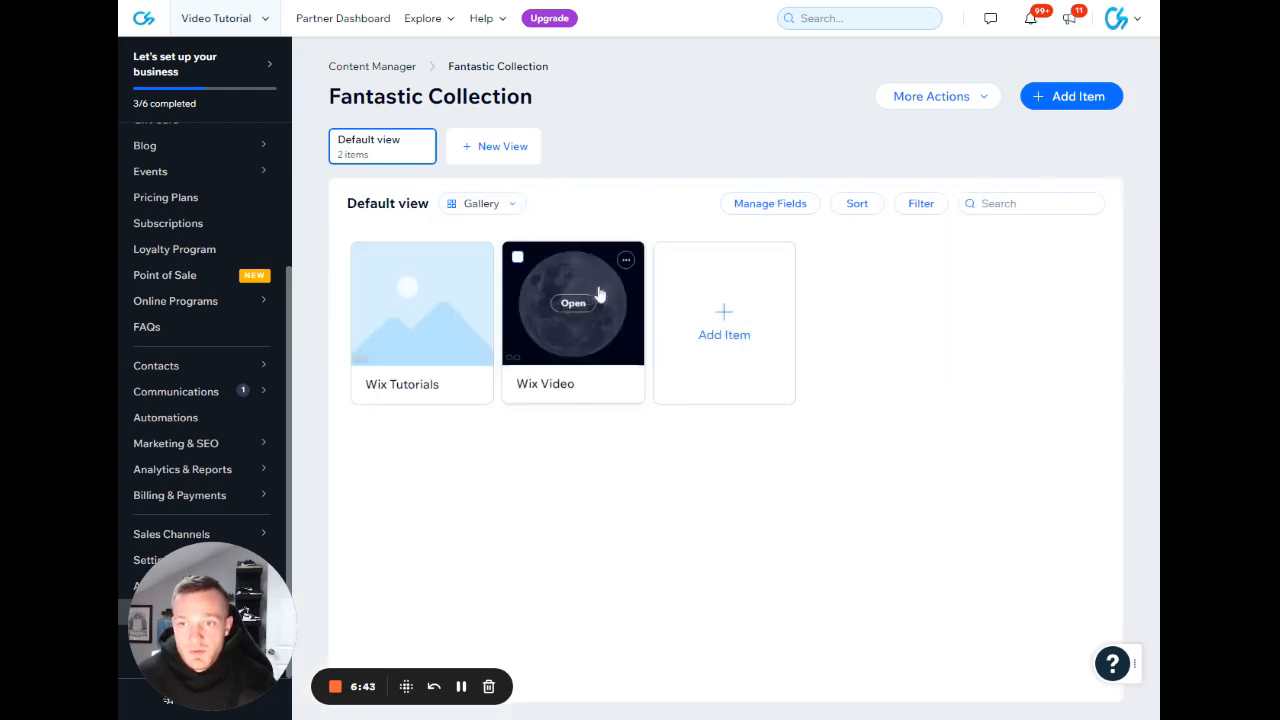
left_click(499, 206)
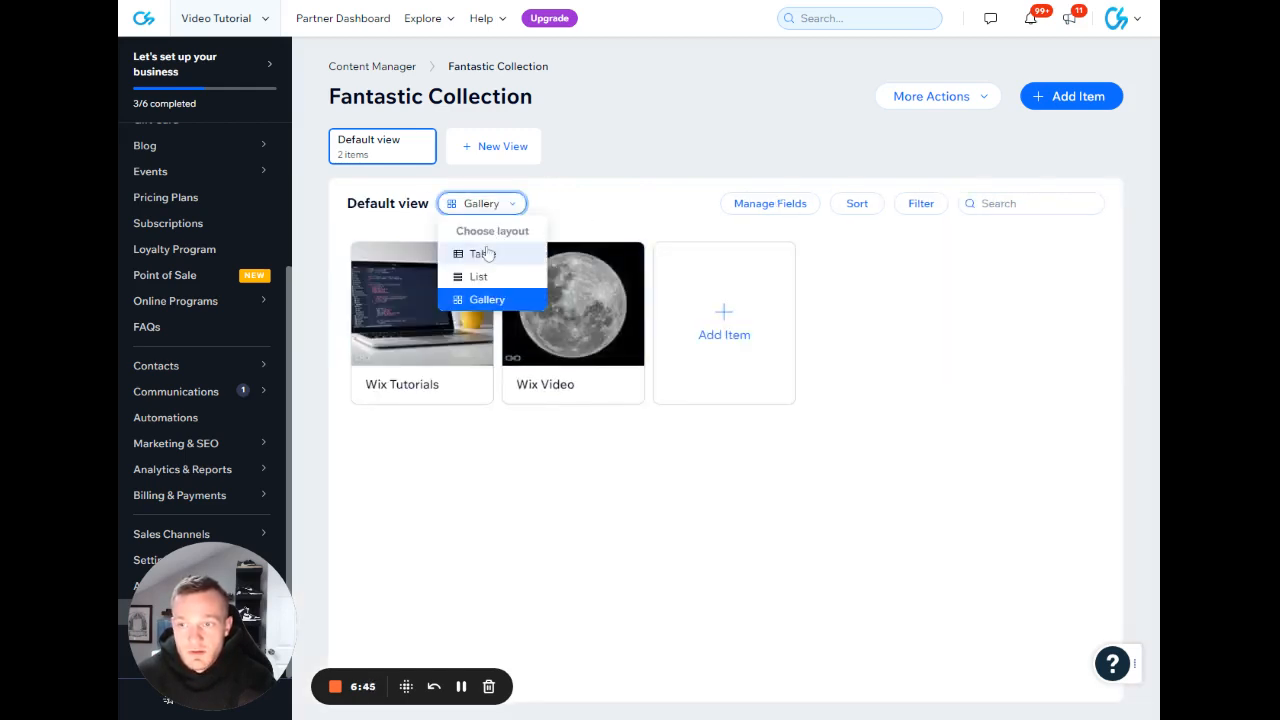
left_click(484, 254)
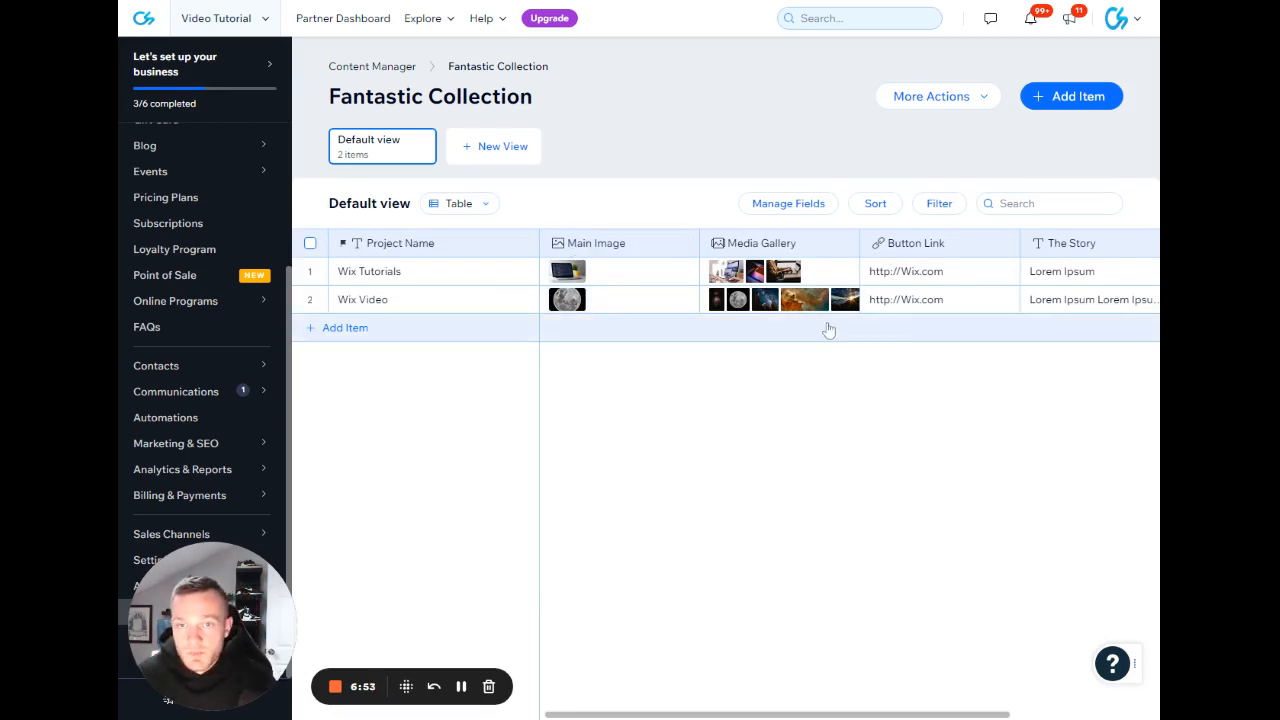
Review the collection's main settings, including its name and visibility options, and close them without saving.
left_click(978, 98)
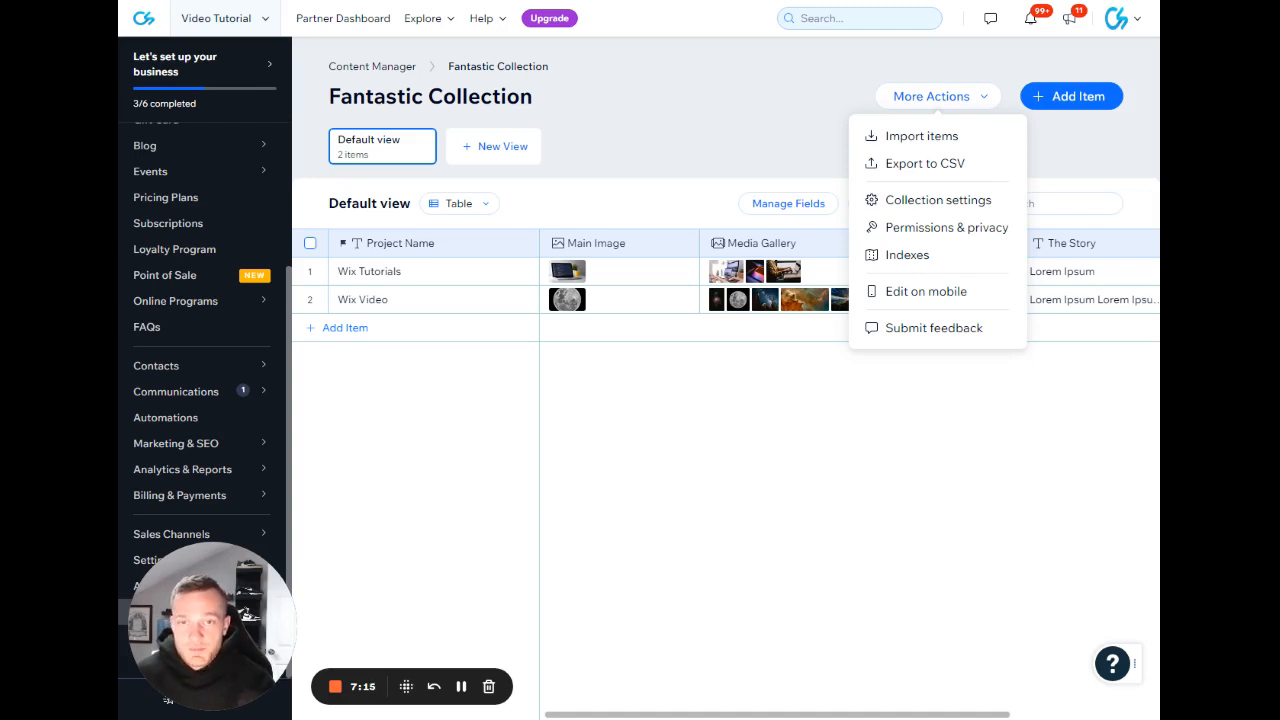
left_click(928, 200)
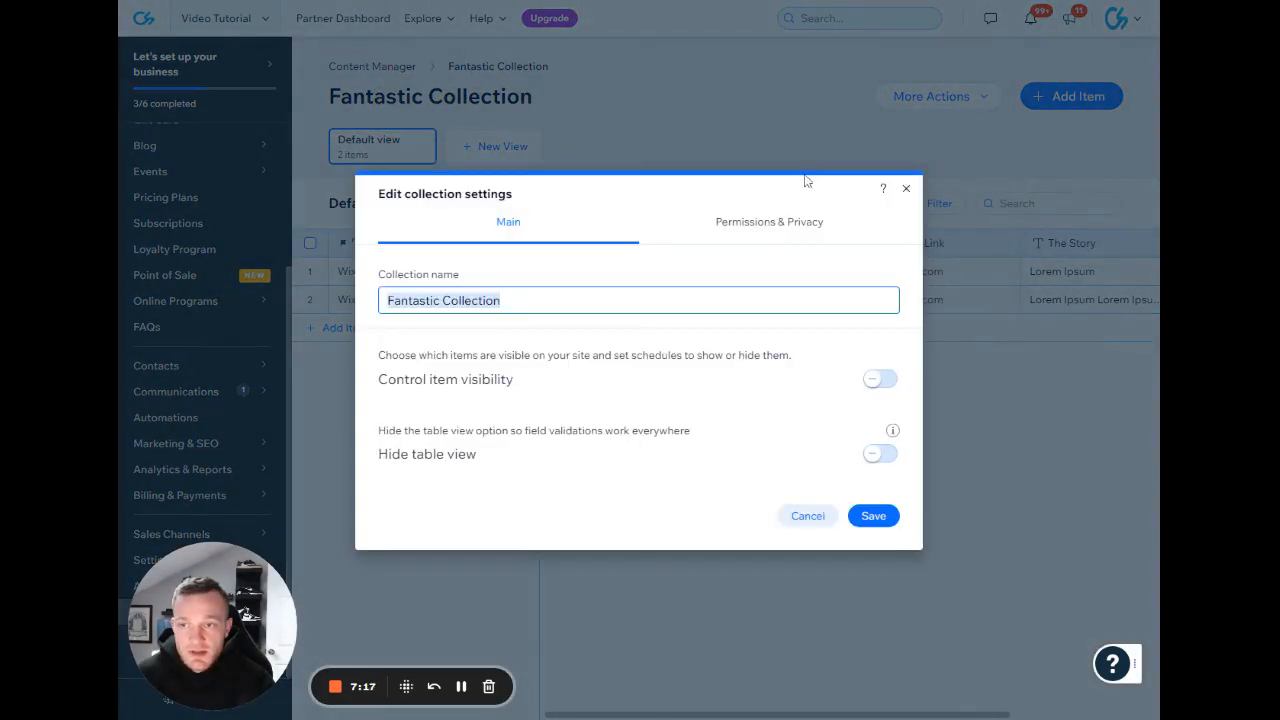
left_click_drag(502, 300, 373, 311)
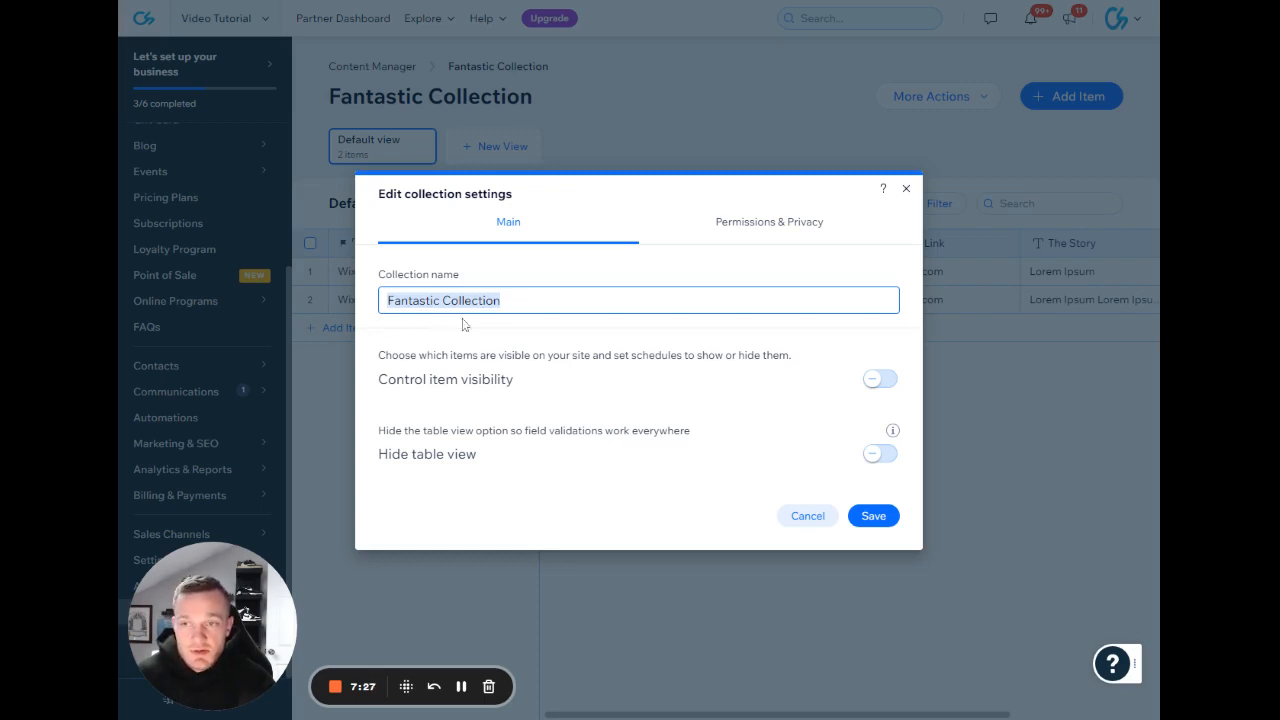
left_click(906, 189)
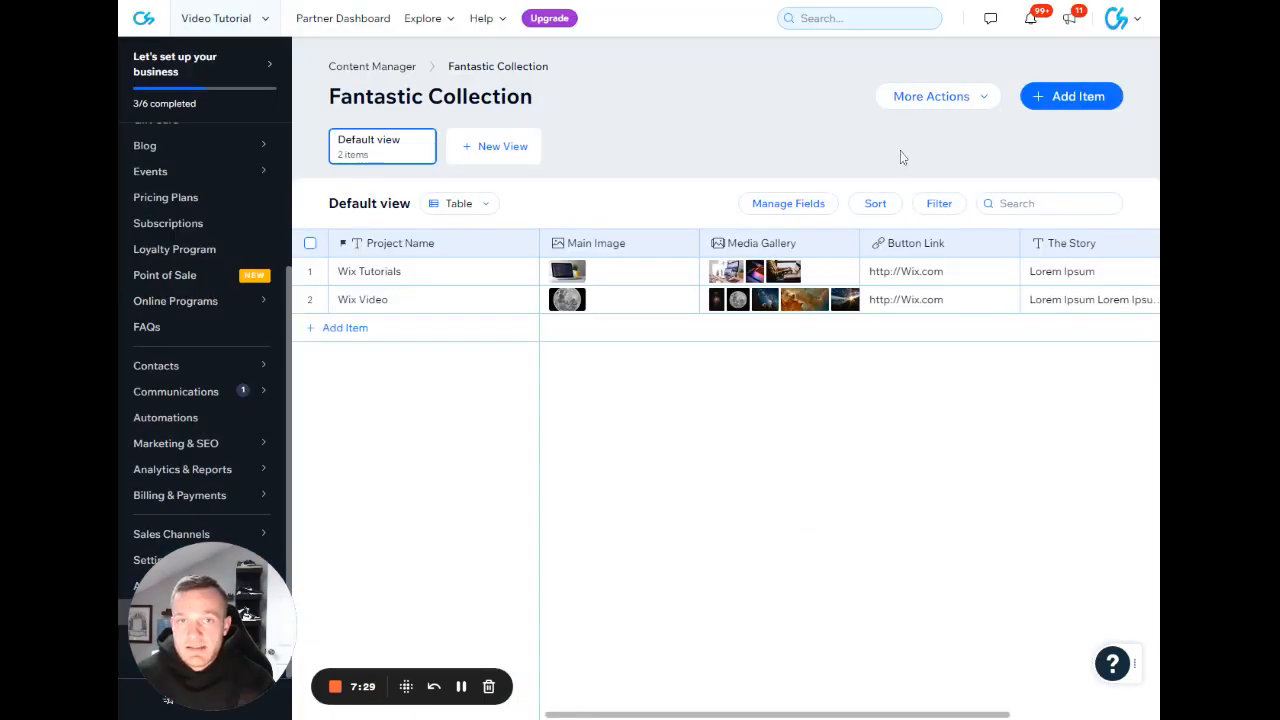